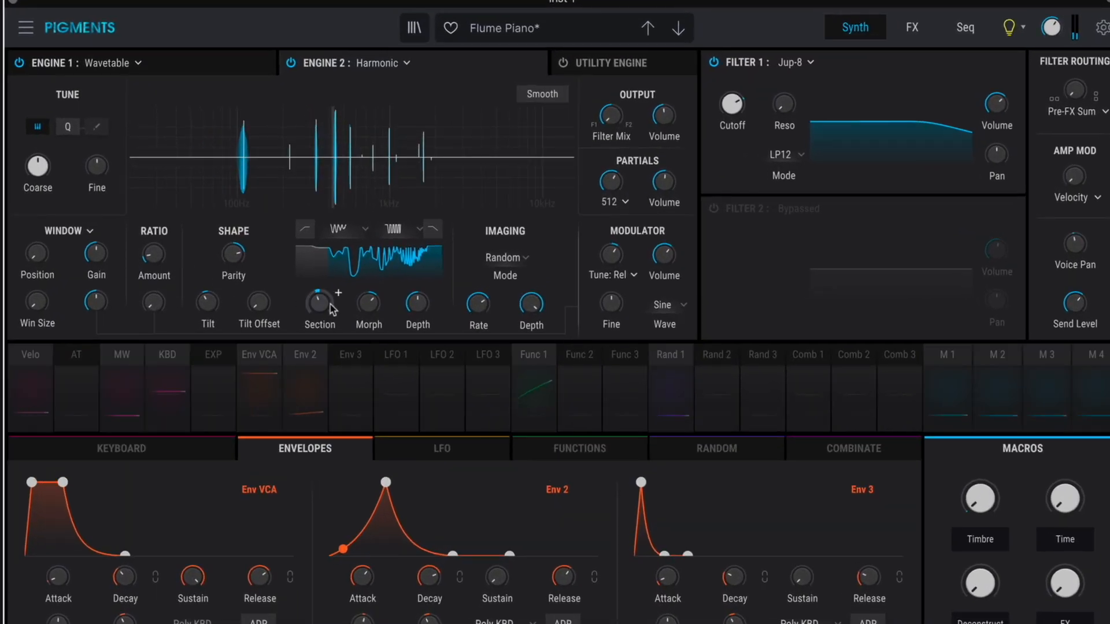
Adjust Engine 2's spectrum section and parity, set the ratio amount to -0.788, and change the imaging mode to Split
left_click_drag(330, 307, 330, 335)
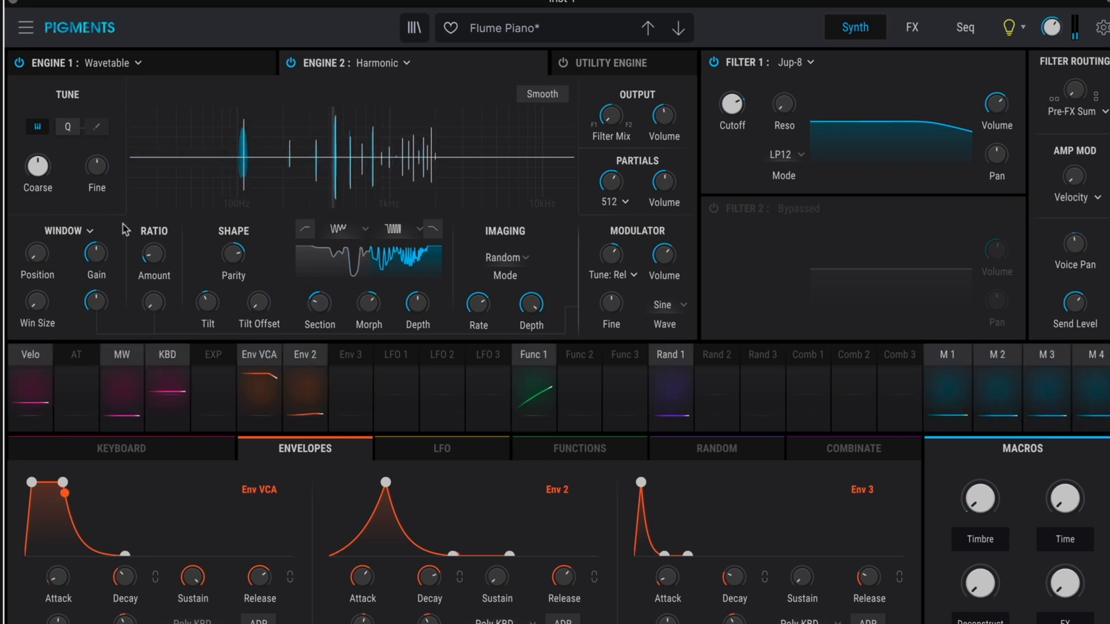
left_click_drag(154, 254, 172, 267)
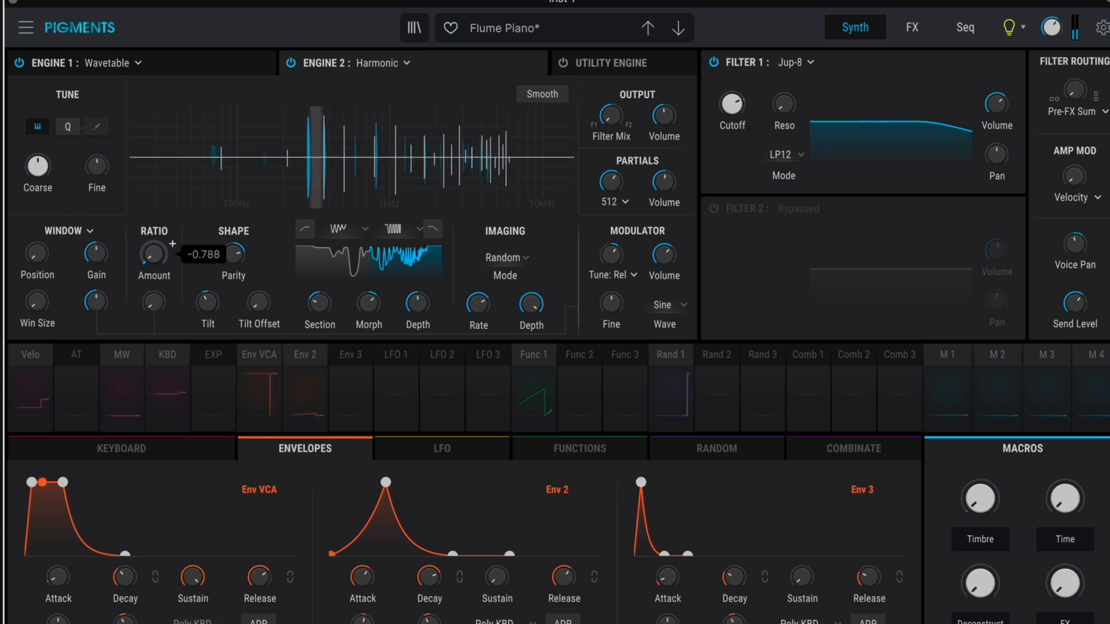
mouse_move(252, 243)
left_mouse_down()
mouse_move(252, 229)
mouse_move(252, 255)
left_mouse_up()
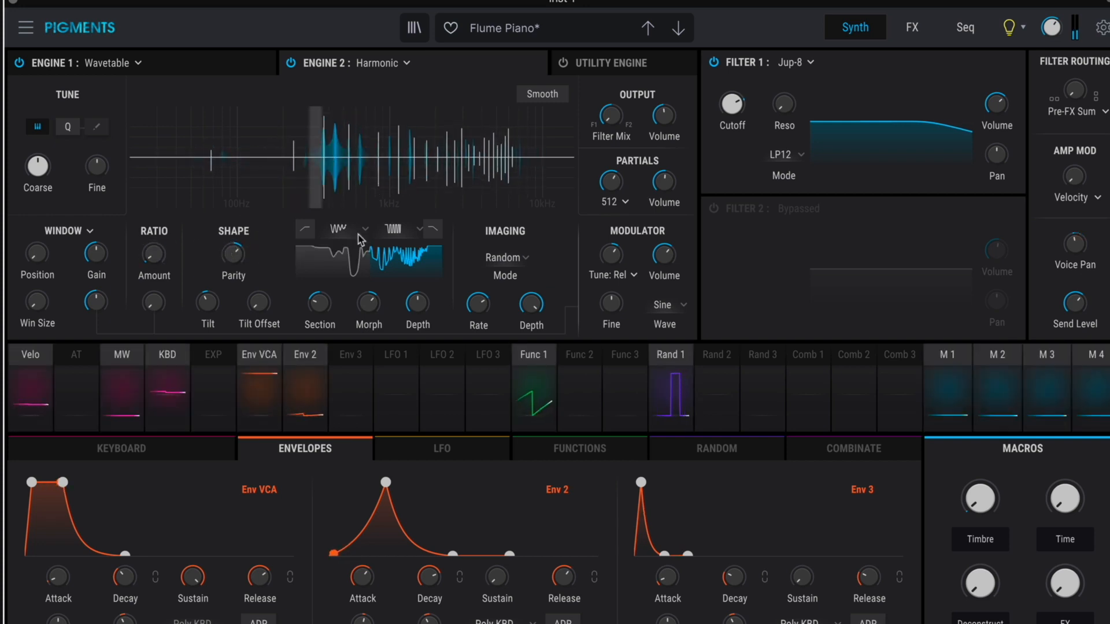
left_click(504, 257)
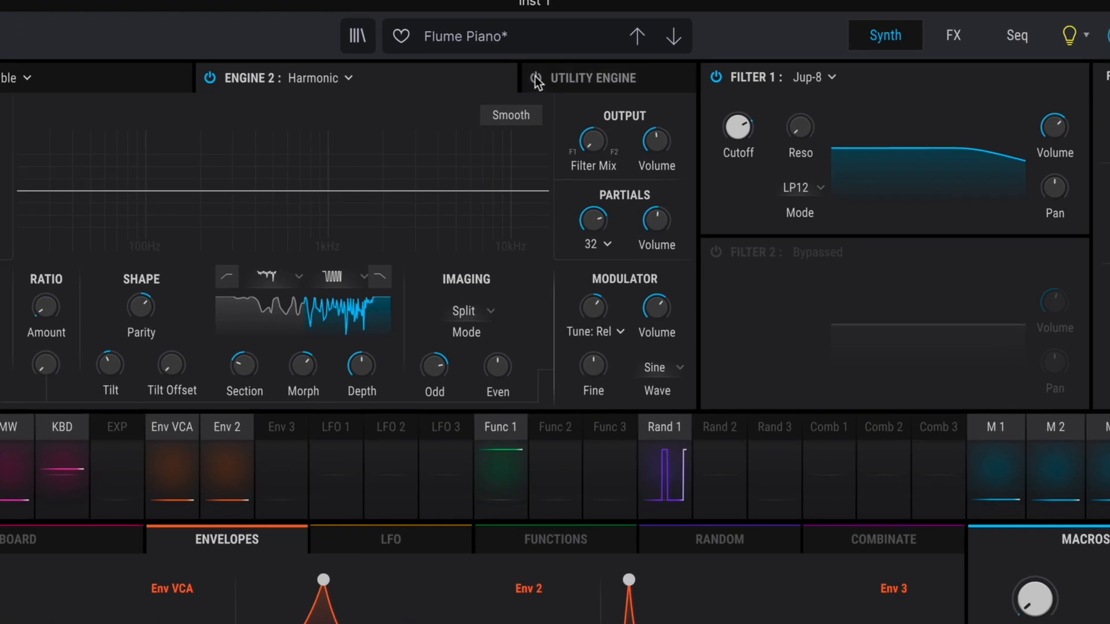
Turn on the utility engine and load the Bubbling sample from the Texture category into Noise 1
left_click(537, 78)
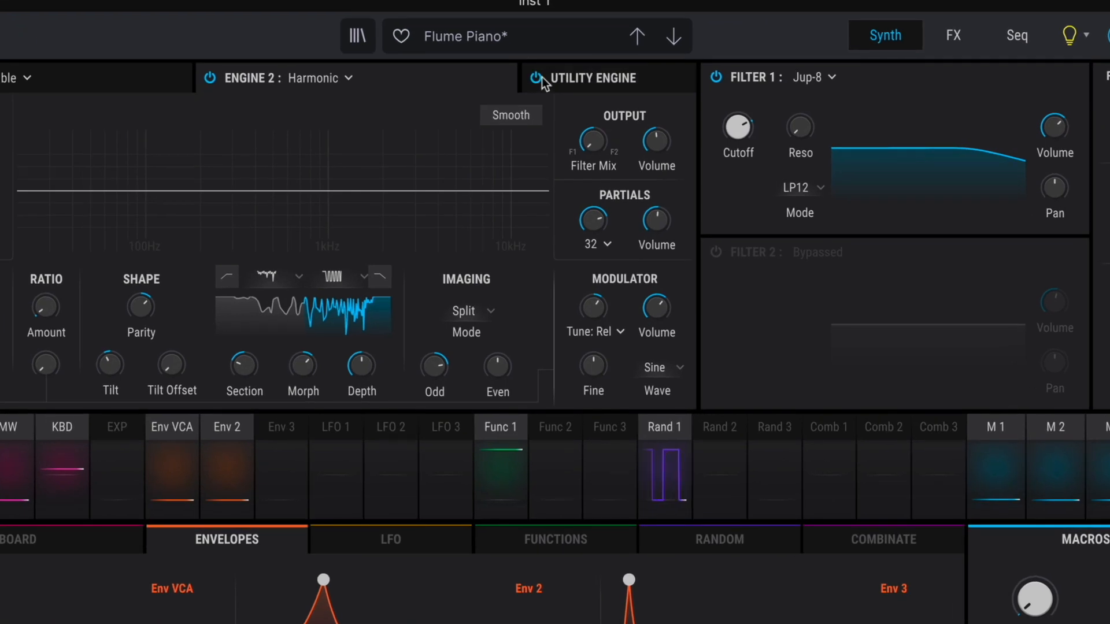
left_click(608, 75)
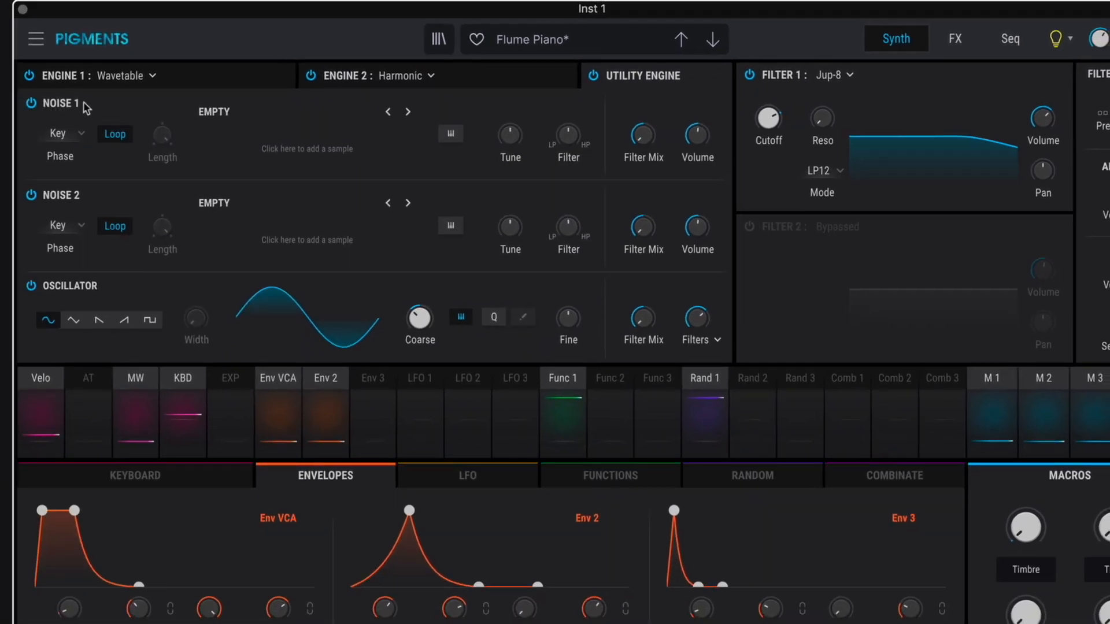
left_click(224, 112)
scroll(265, 185, "down", 2)
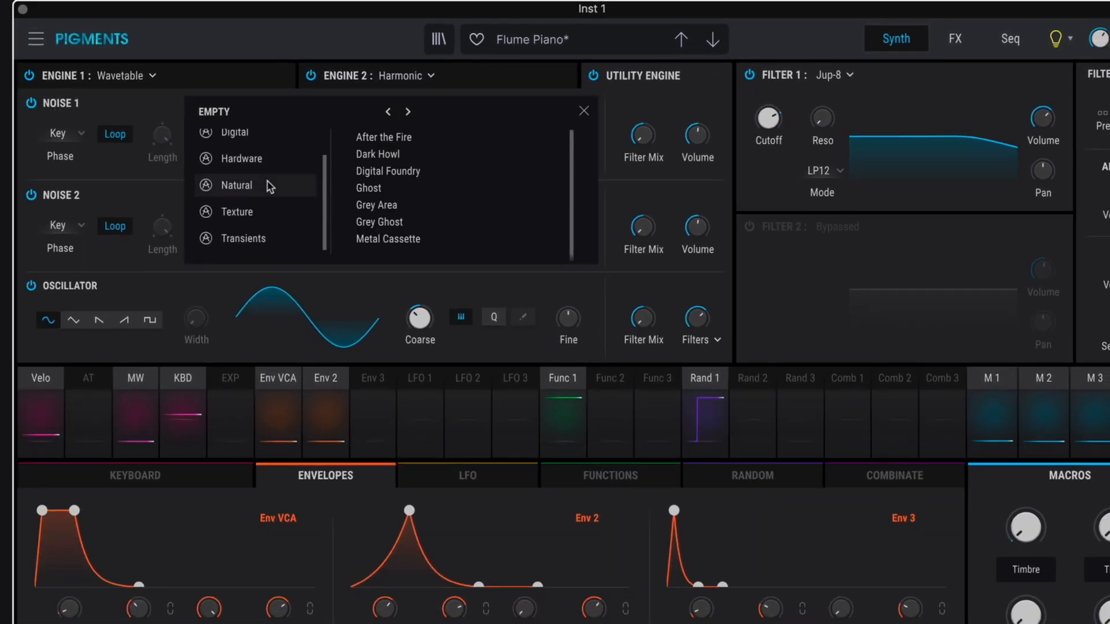
left_click(261, 199)
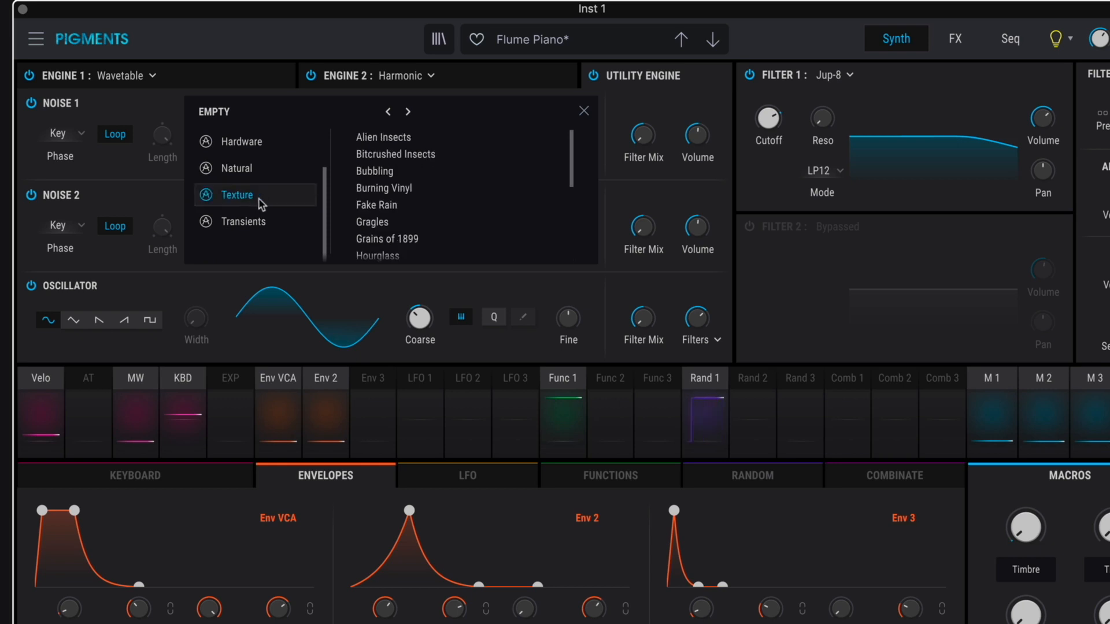
left_click(390, 173)
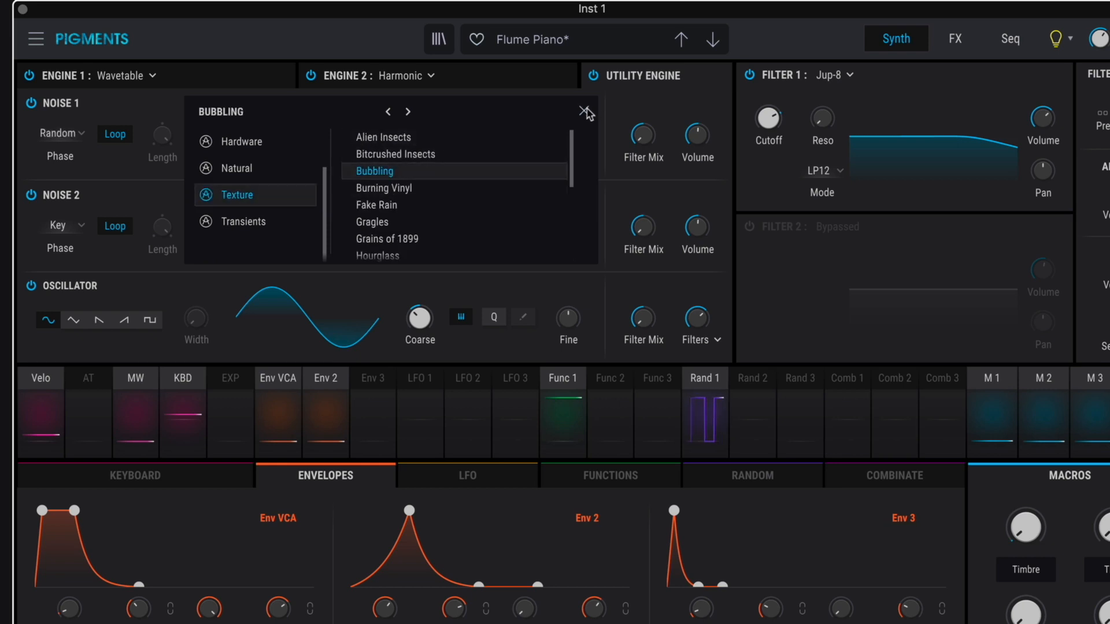
left_click(584, 110)
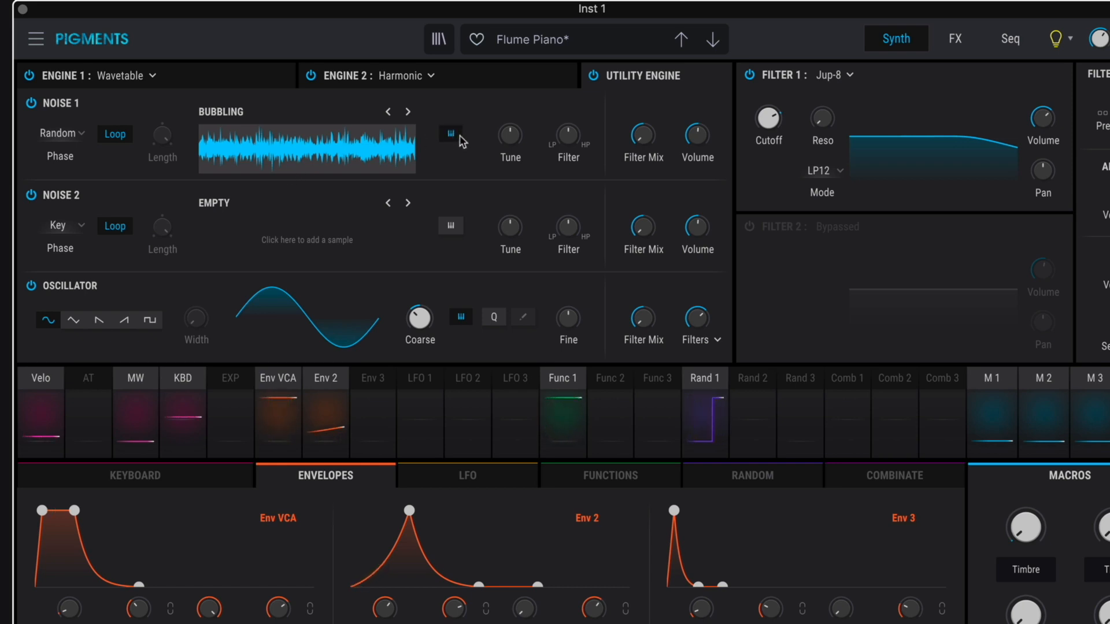
Adjust Noise 1's tuning and switch Noise 1 off, and look through the Atmos samples for Noise 2
left_click_drag(523, 136, 529, 116)
left_click(32, 104)
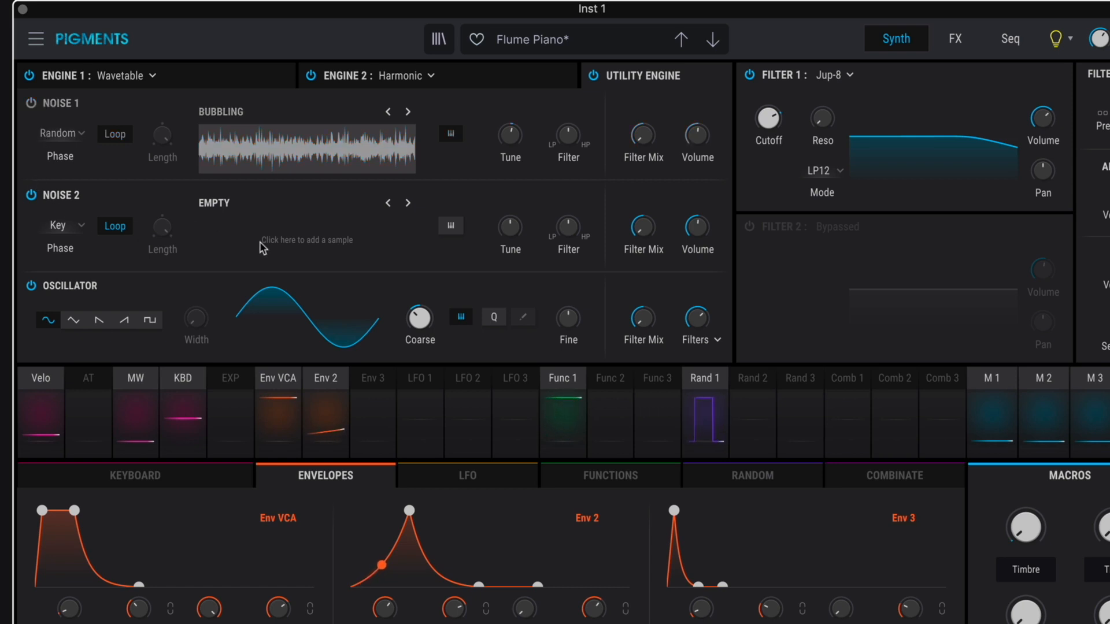
left_click(306, 240)
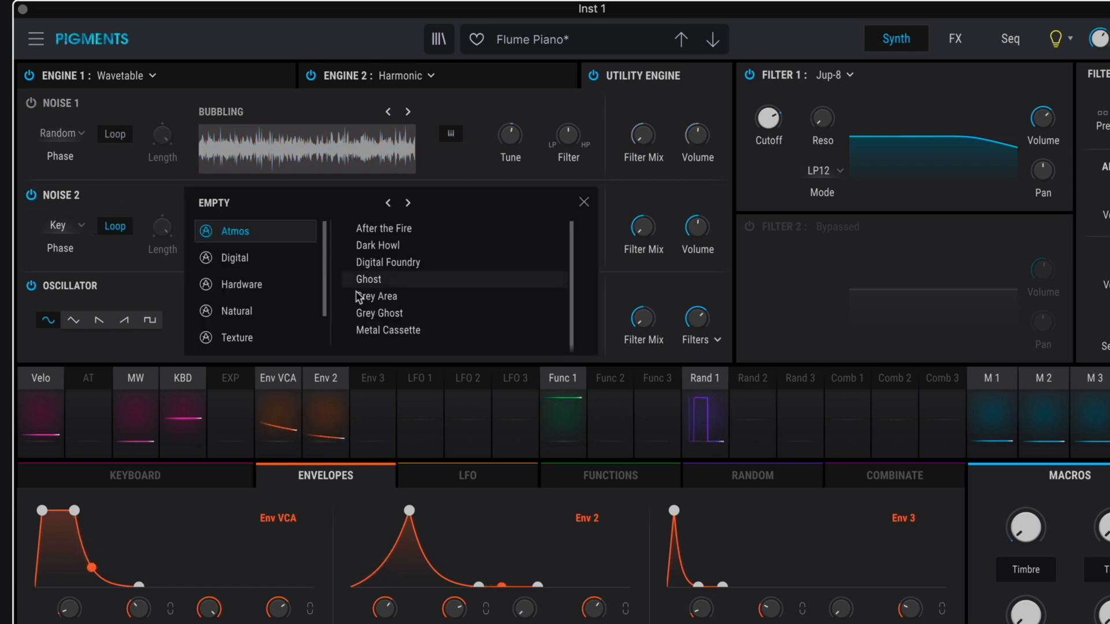
left_click(584, 203)
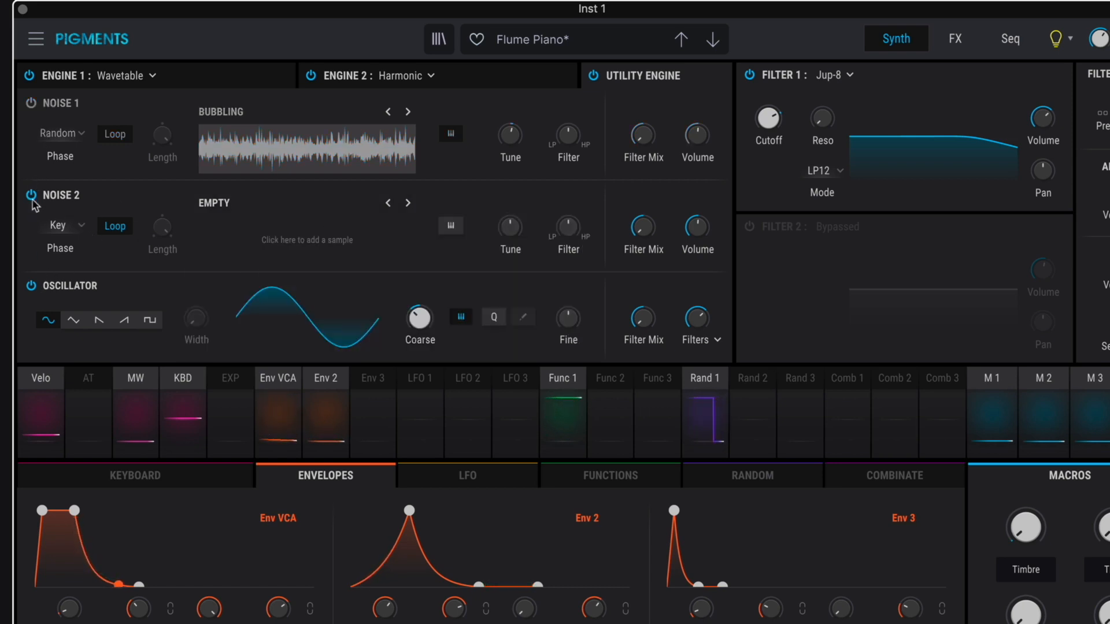
Try the triangle and falling sawtooth waveforms on the utility oscillator, ending on the rising sawtooth
left_click(74, 319)
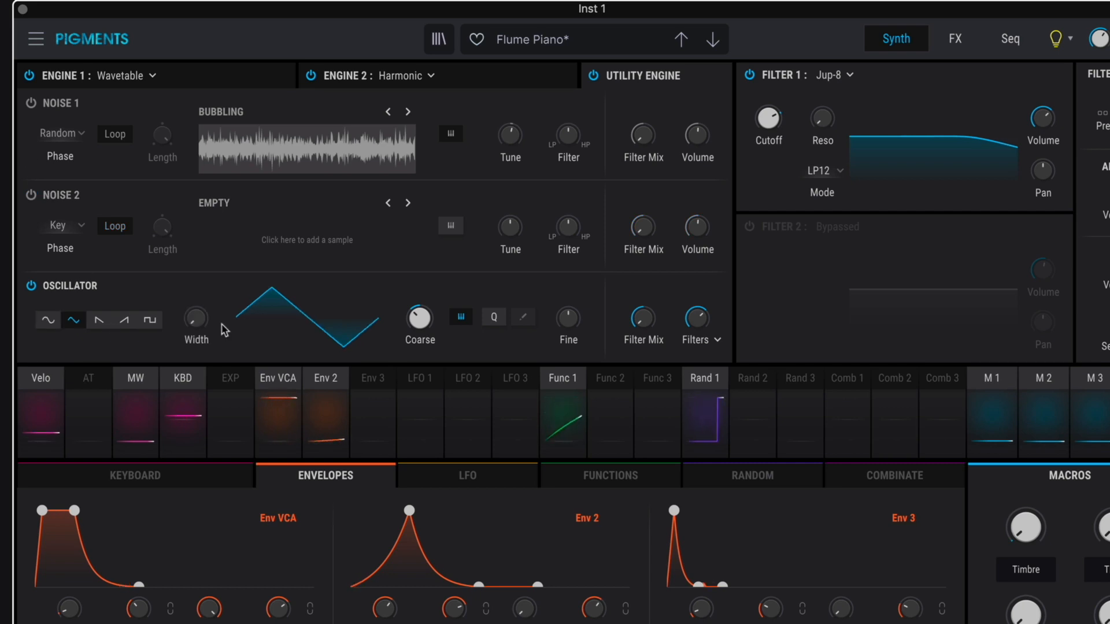
left_click(100, 319)
left_click(123, 321)
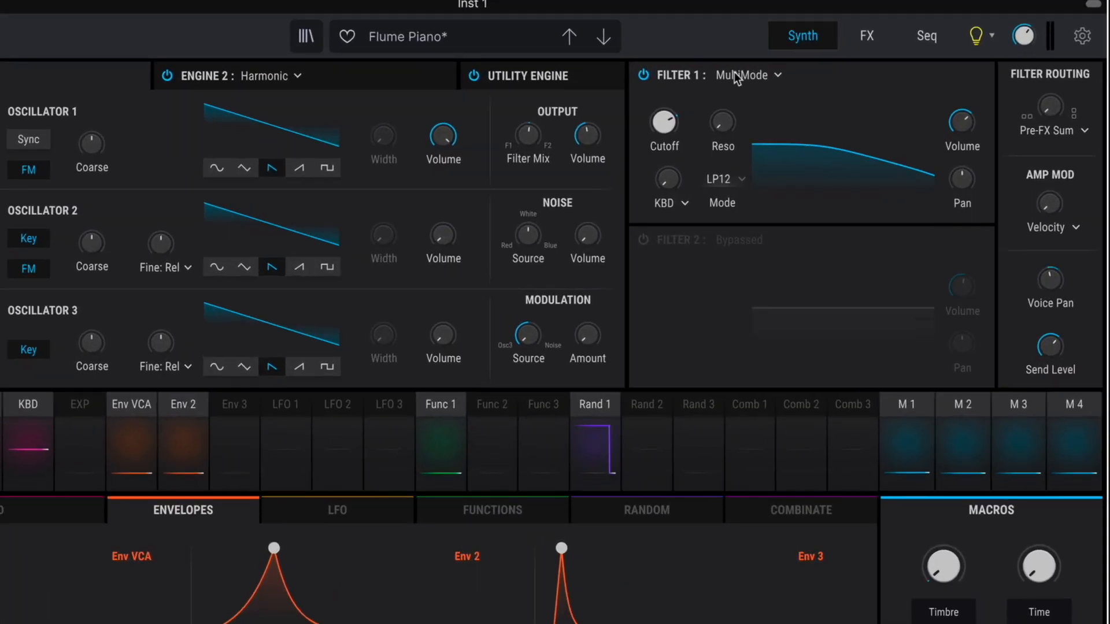
Configure Filter 1 as a Jup-8 filter in LP24 mode, lowering its cutoff and adjusting its volume
left_click(763, 108)
left_click(902, 195)
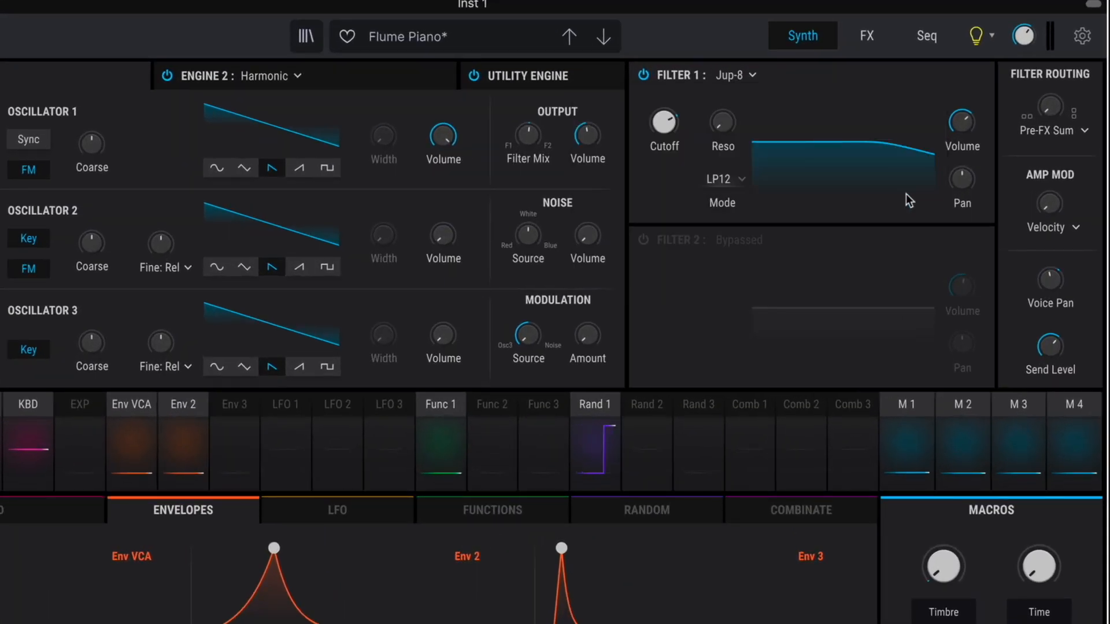
left_click_drag(664, 121, 723, 103)
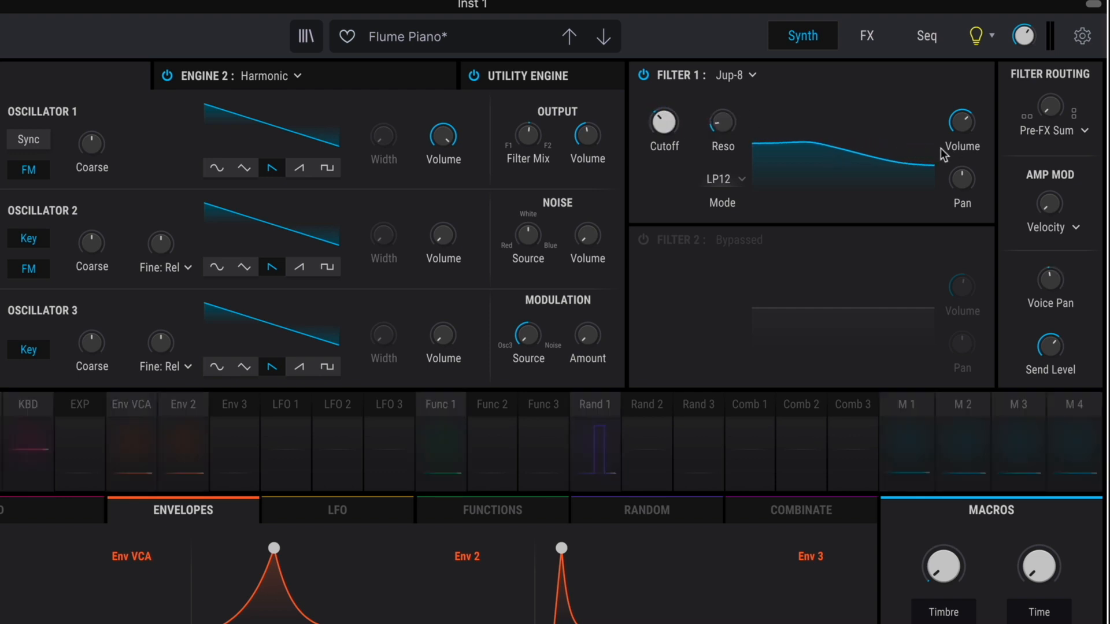
left_click_drag(962, 122, 962, 138)
left_click(742, 174)
left_click(765, 240)
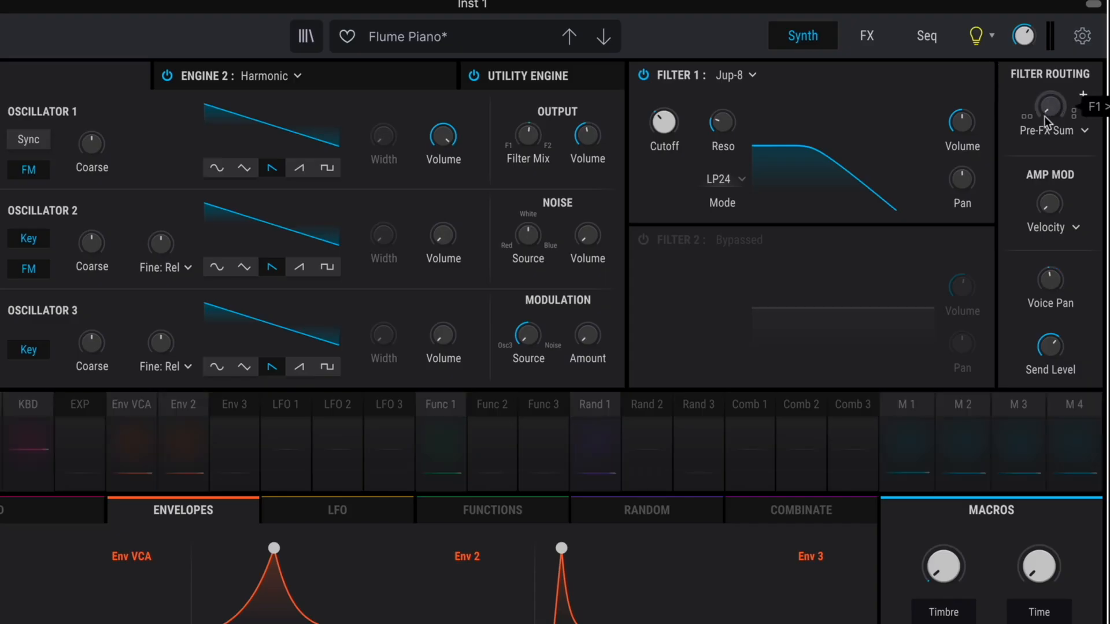
Change the filter routing mode to Split and assign Filter 1 to FX B and Filter 2 to FX A
left_click(1055, 124)
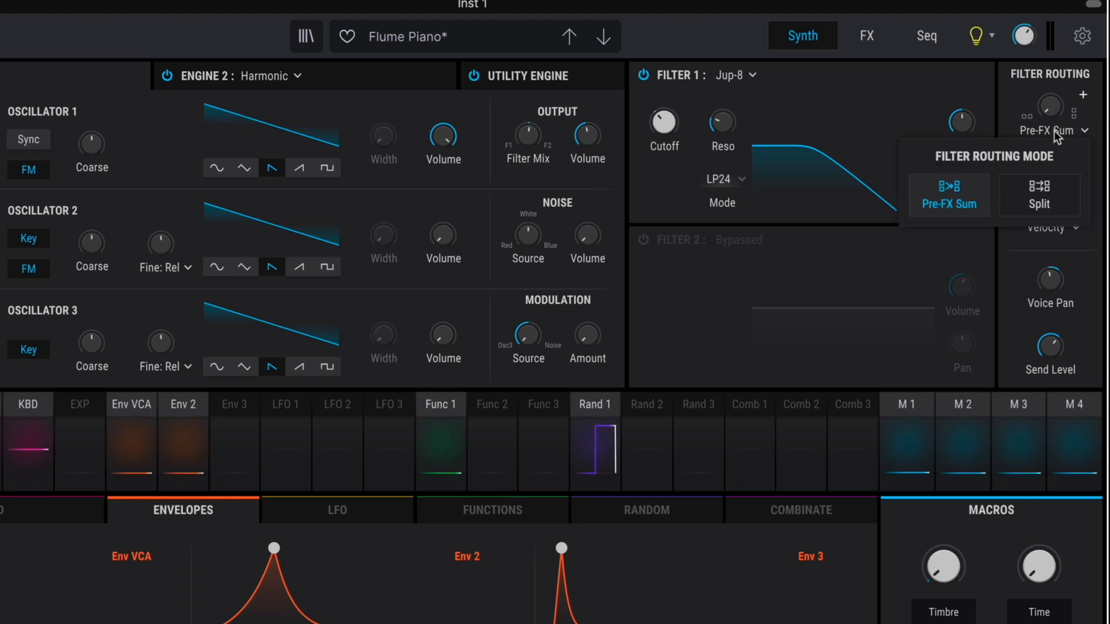
left_click(1049, 191)
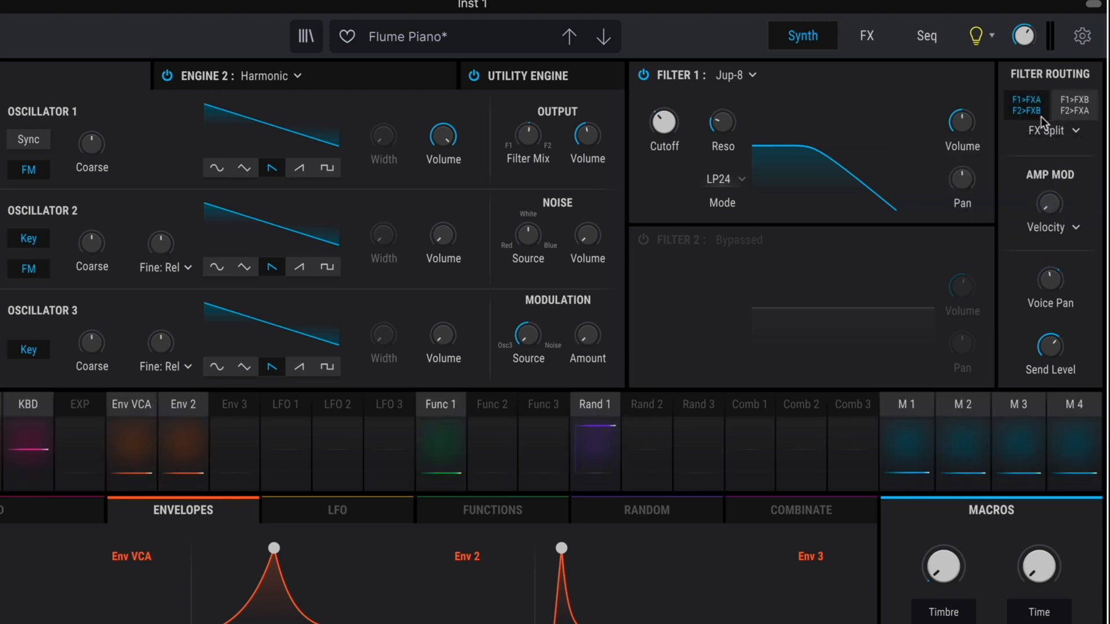
left_click(1070, 120)
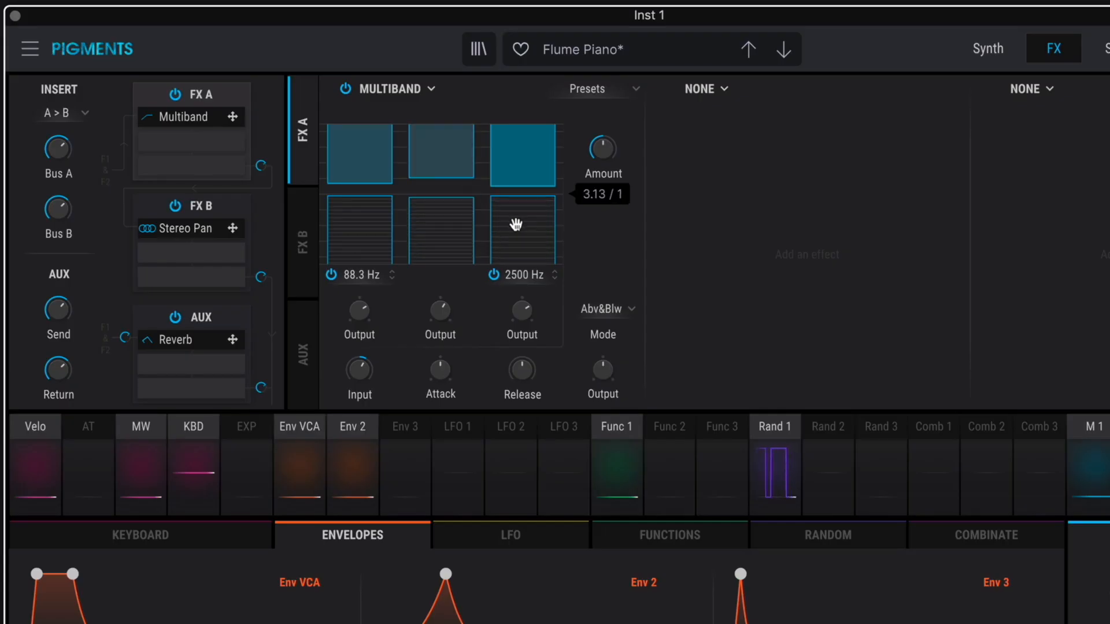
Replace the Multiband effect in the first FX A slot with BL-20 Flanger, and replace that with PS Delay
left_click(599, 309)
left_click(646, 374)
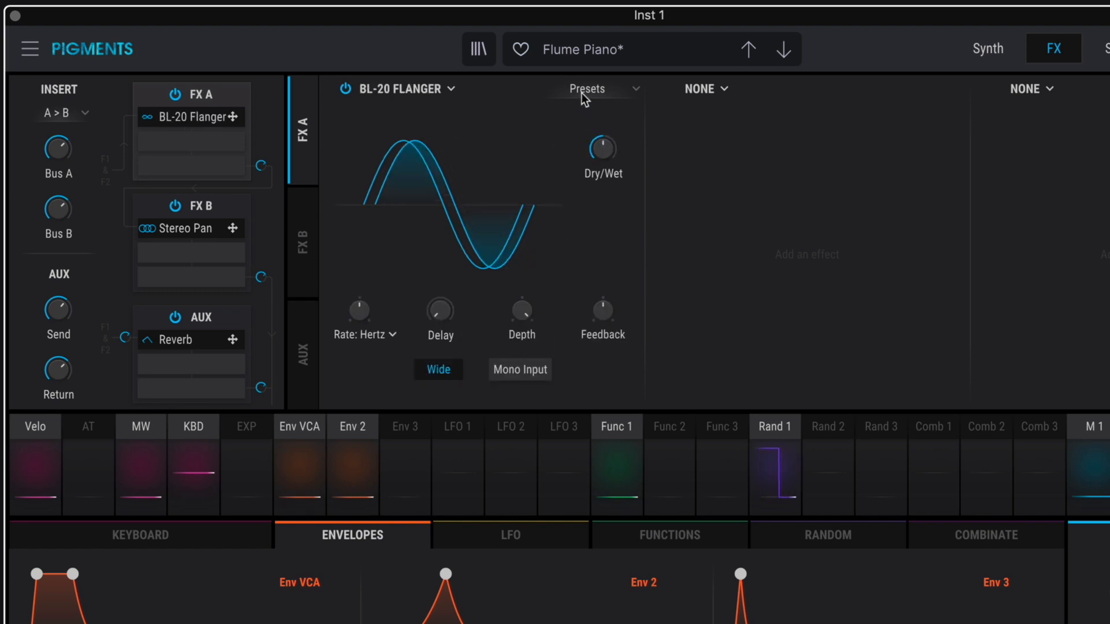
left_click(425, 89)
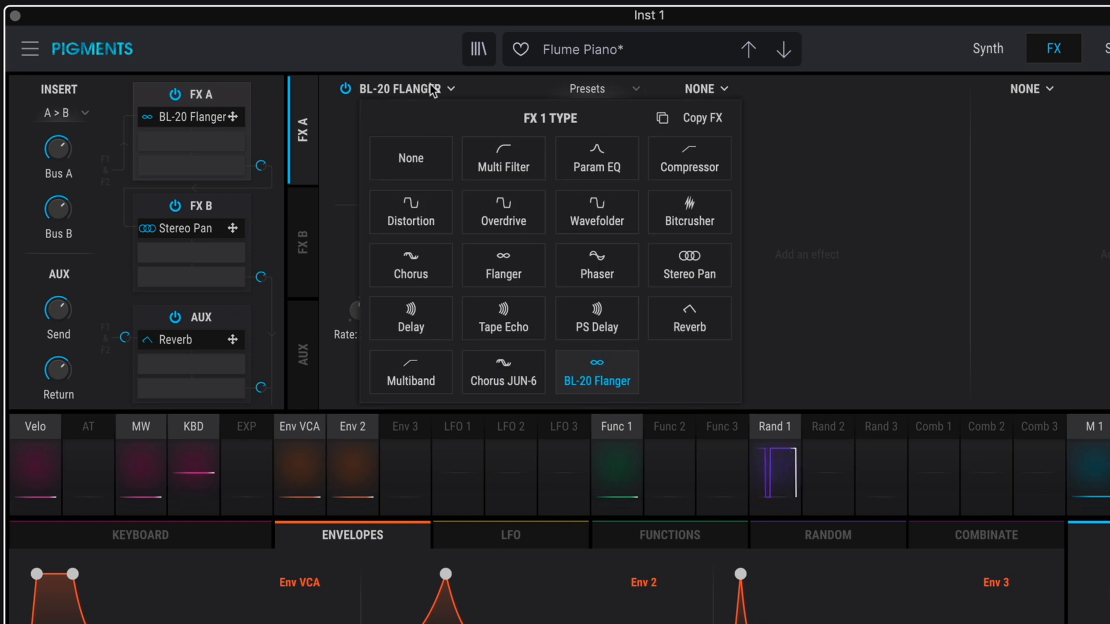
left_click(581, 315)
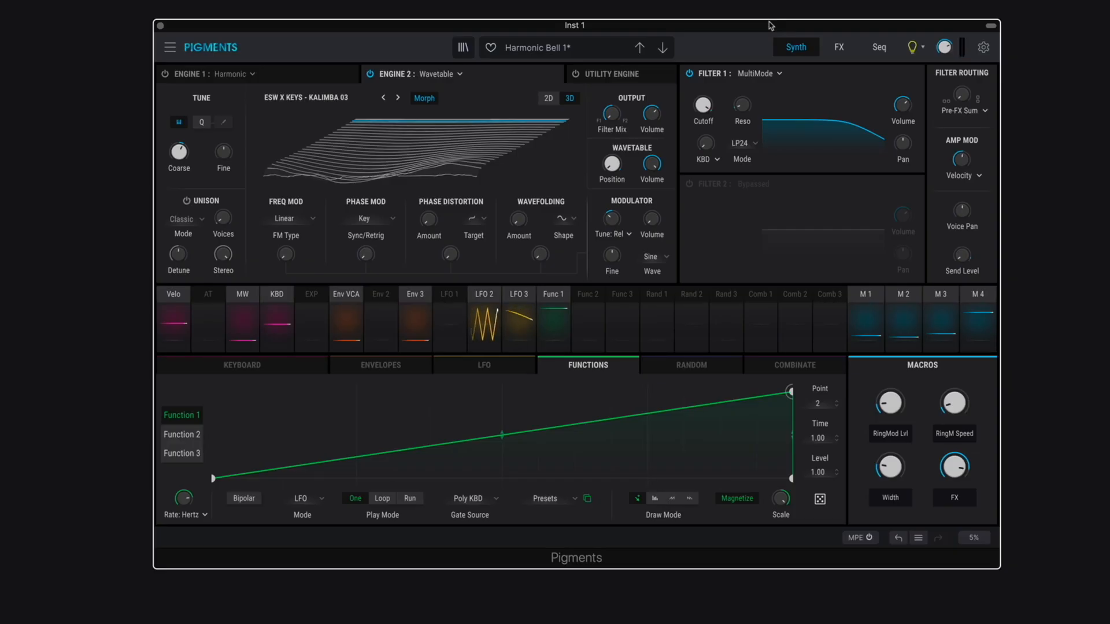
Examine the Harmonic, Wavetable and utility engine settings of the Harmonic Bell 1 preset
left_click(308, 78)
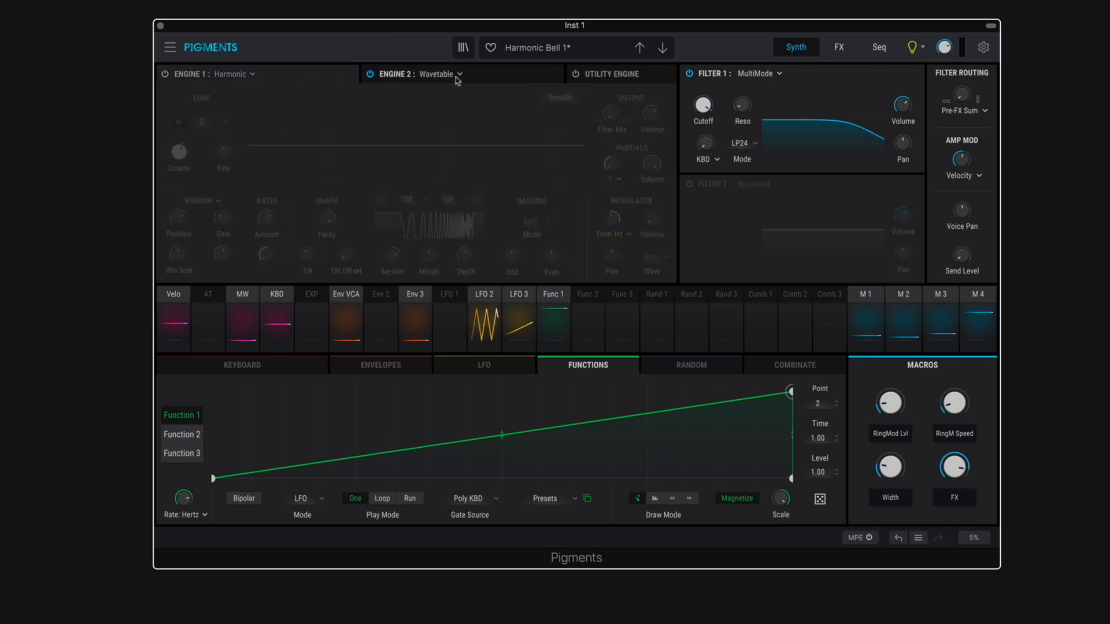
left_click(507, 77)
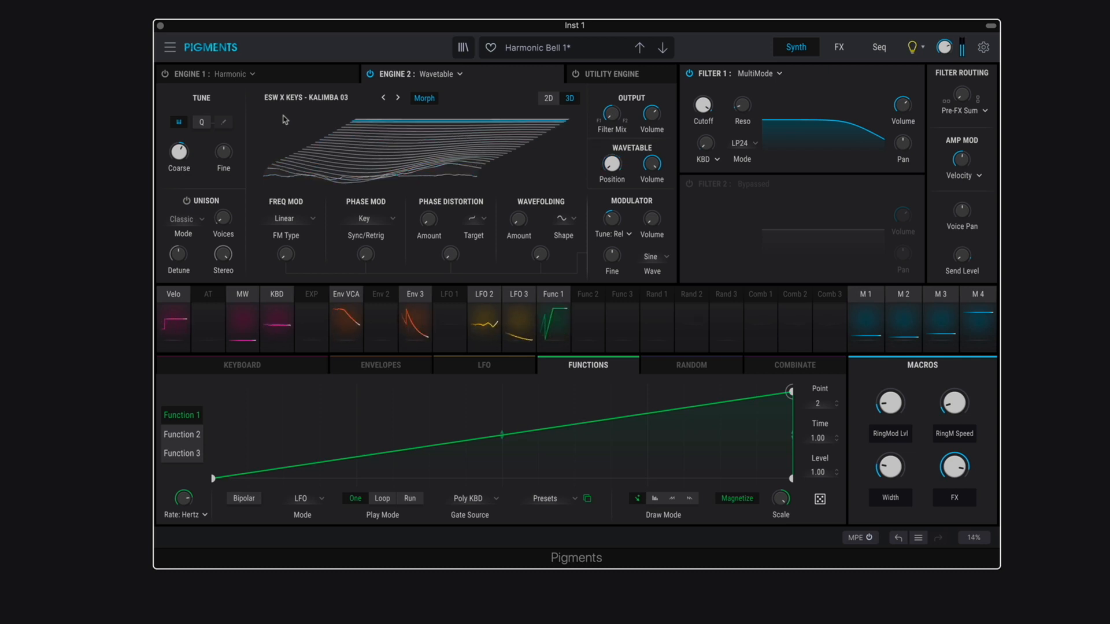
left_click(326, 75)
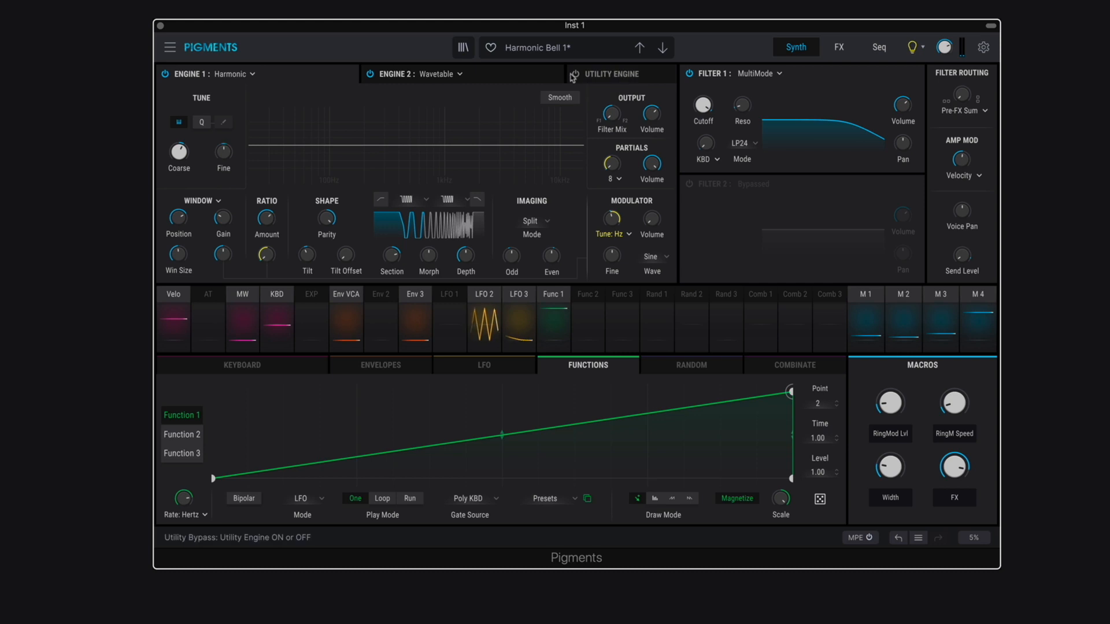
left_click(607, 76)
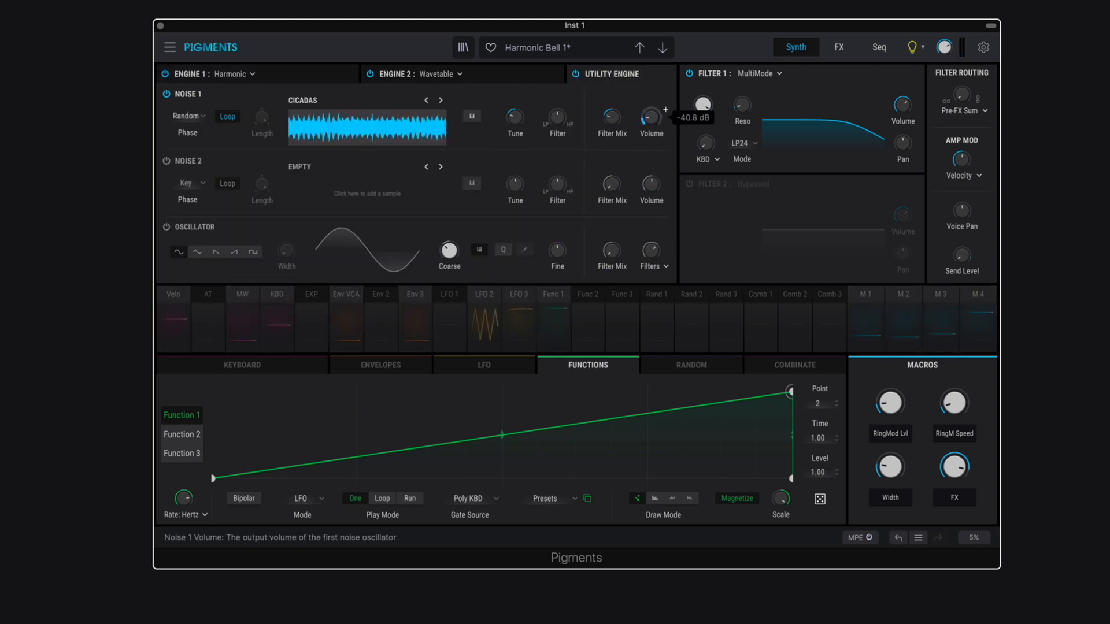
left_click(282, 77)
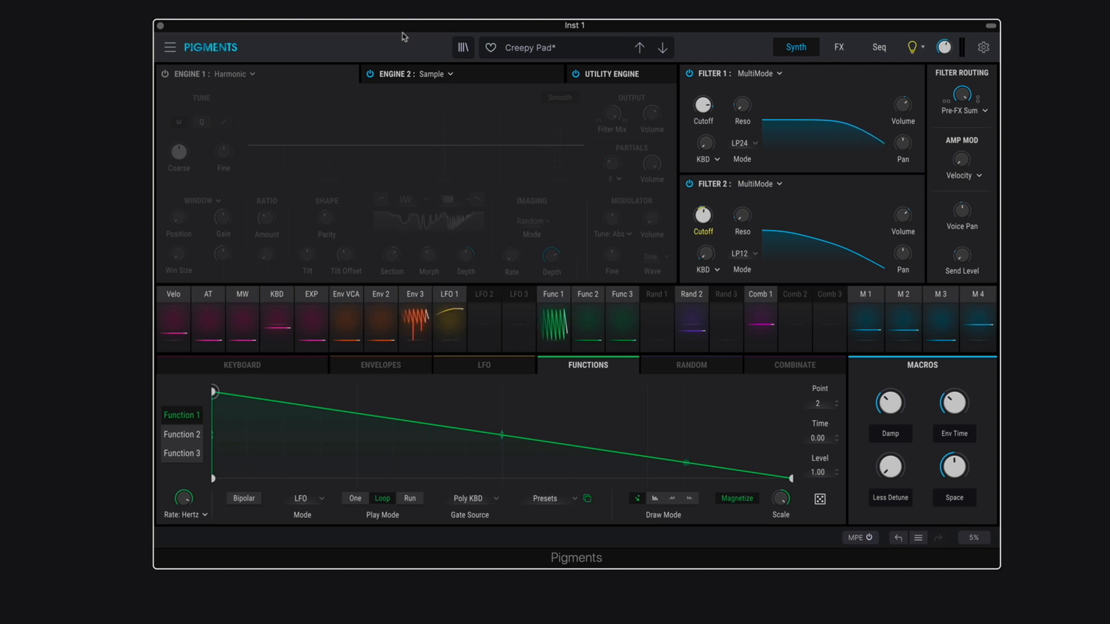
Examine the Sample engine and the utility engine's noise sources in the Creepy Pad preset
left_click(501, 76)
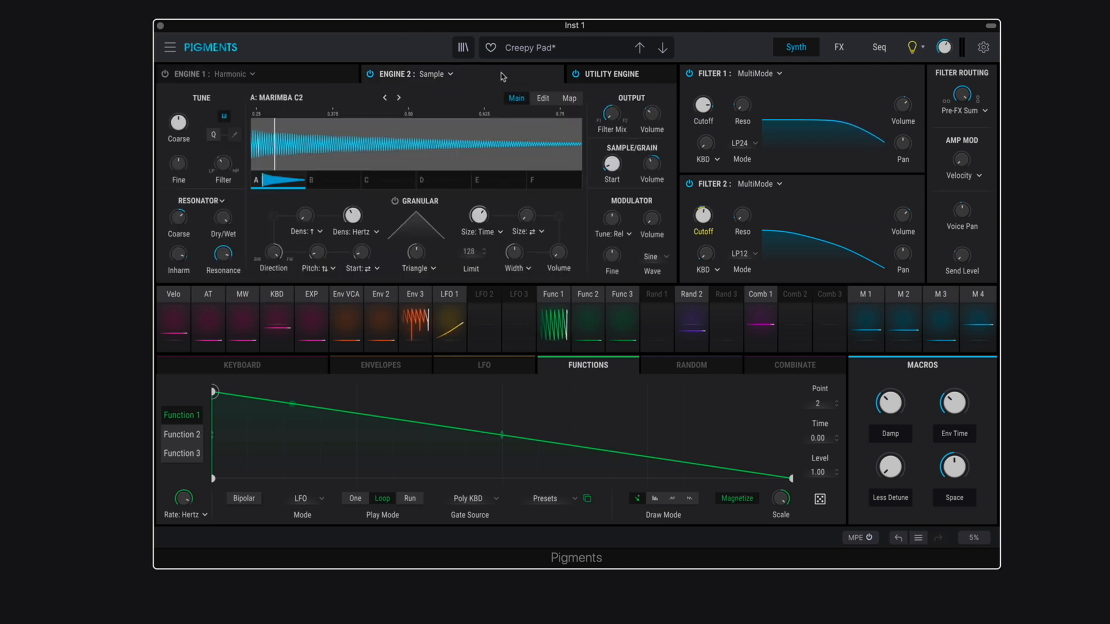
left_click(615, 75)
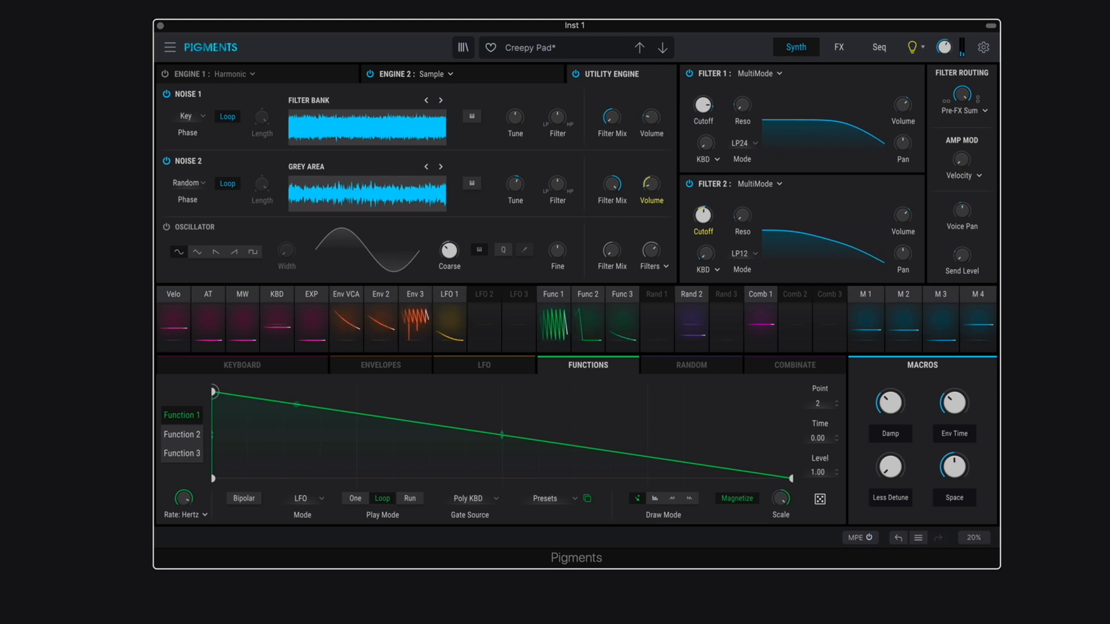
left_click(288, 76)
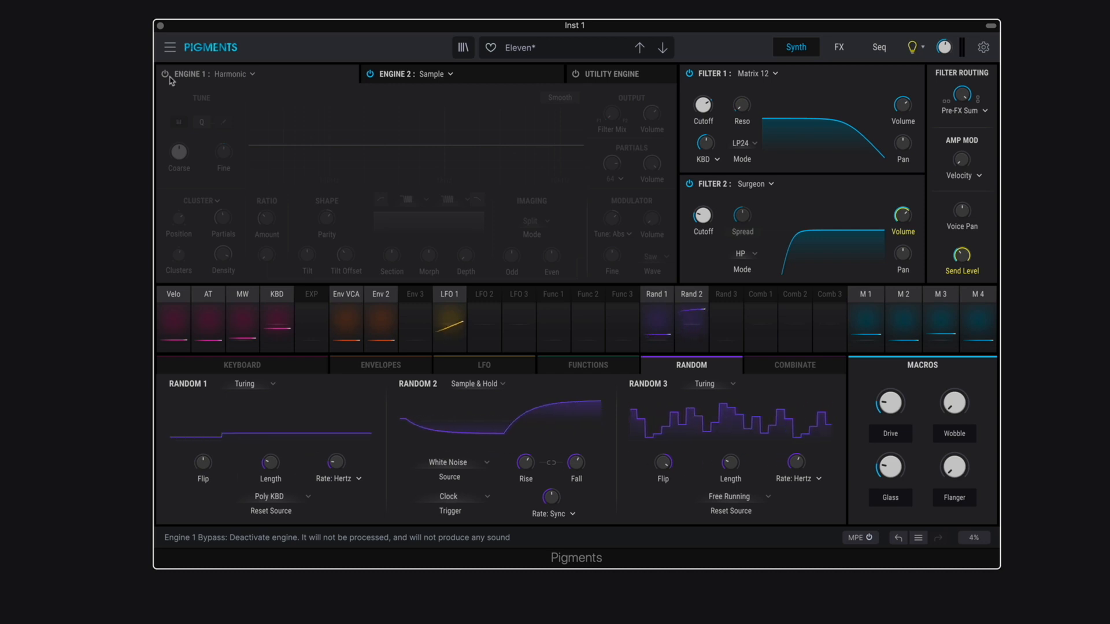
View Engine 2's Sample settings in the Eleven preset and turn on the Harmonic Engine 1
left_click(480, 67)
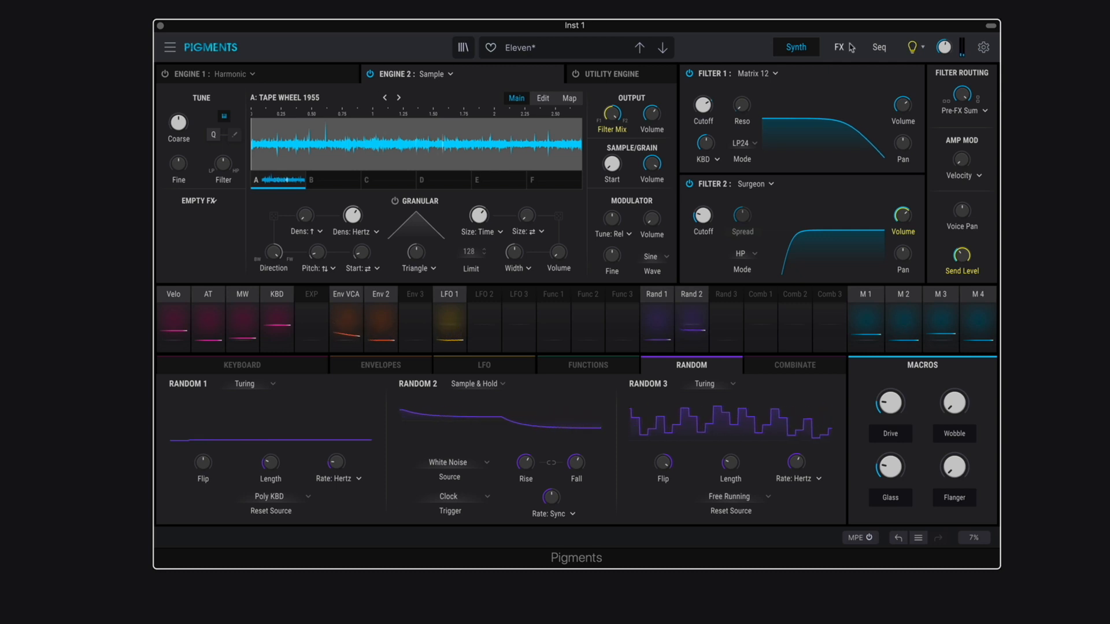
left_click(187, 76)
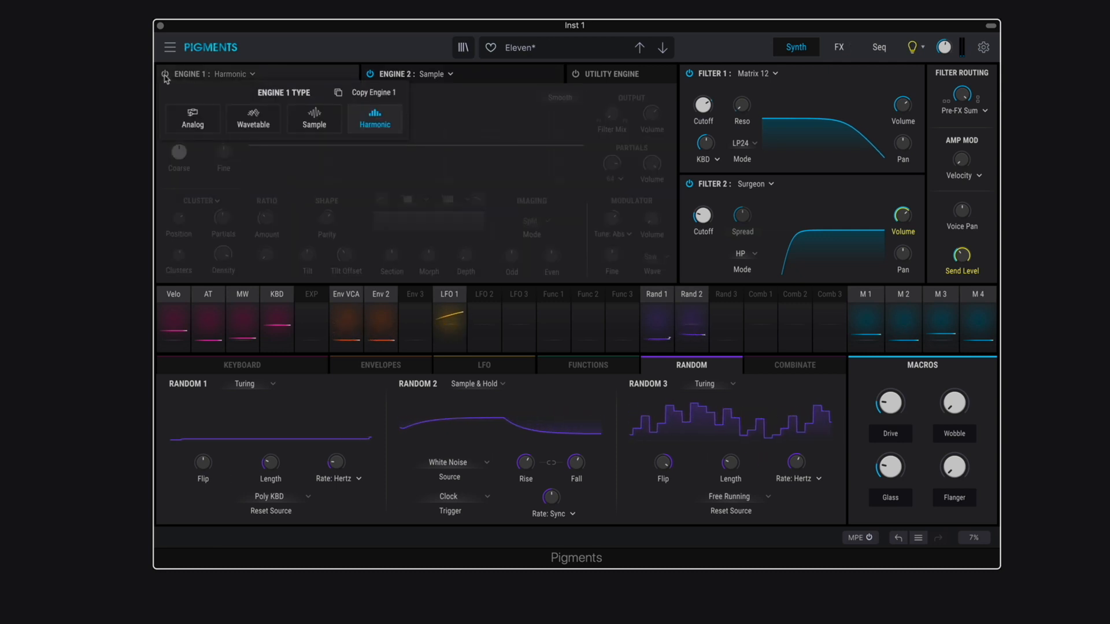
left_click(165, 74)
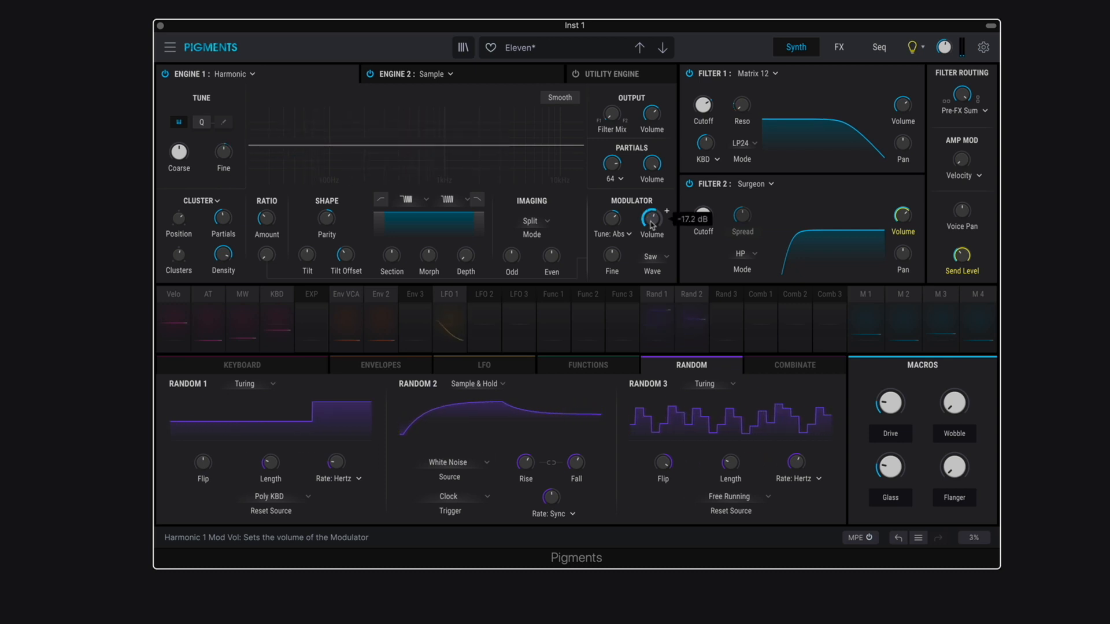
Raise the Harmonic engine's Modulator volume in the Eleven preset and view its effects before returning to the synth view
left_click_drag(654, 222, 654, 170)
mouse_move(716, 97)
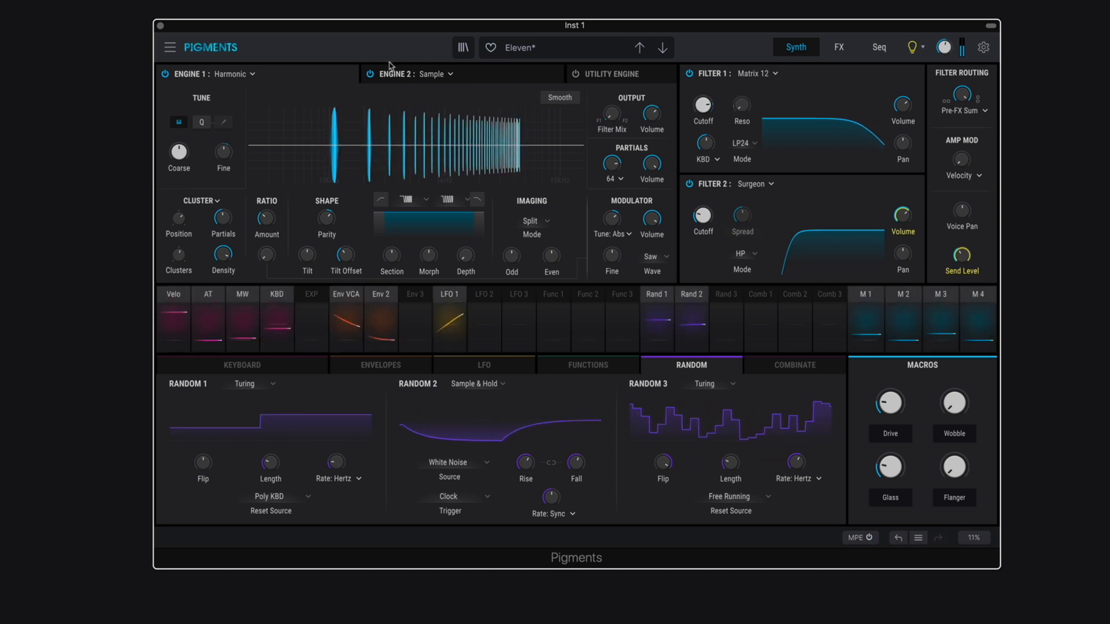
left_click(839, 48)
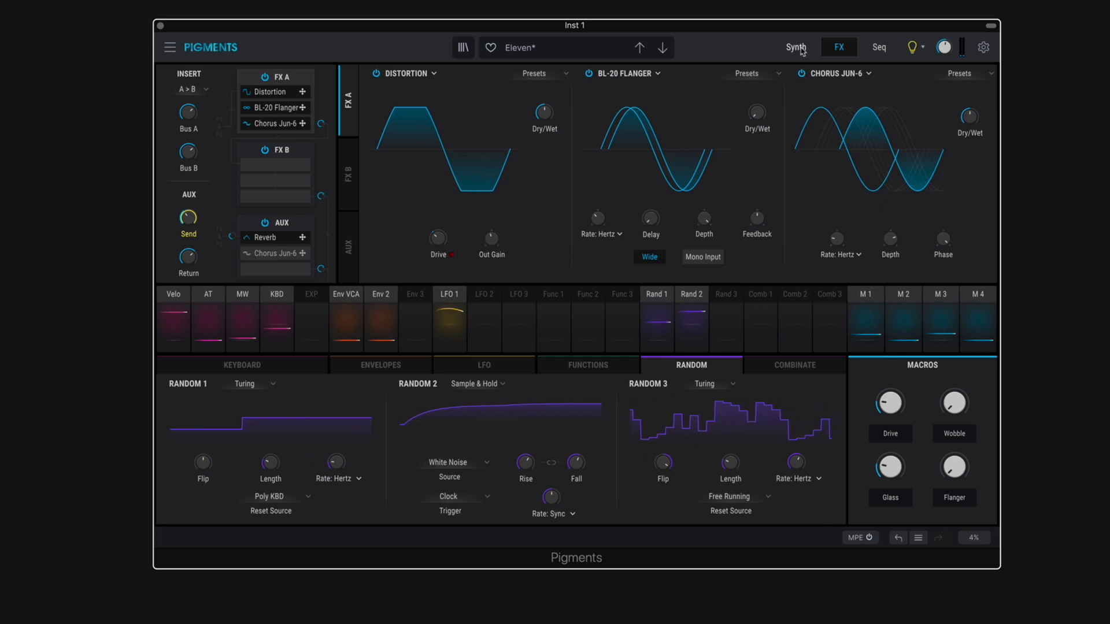
left_click(799, 49)
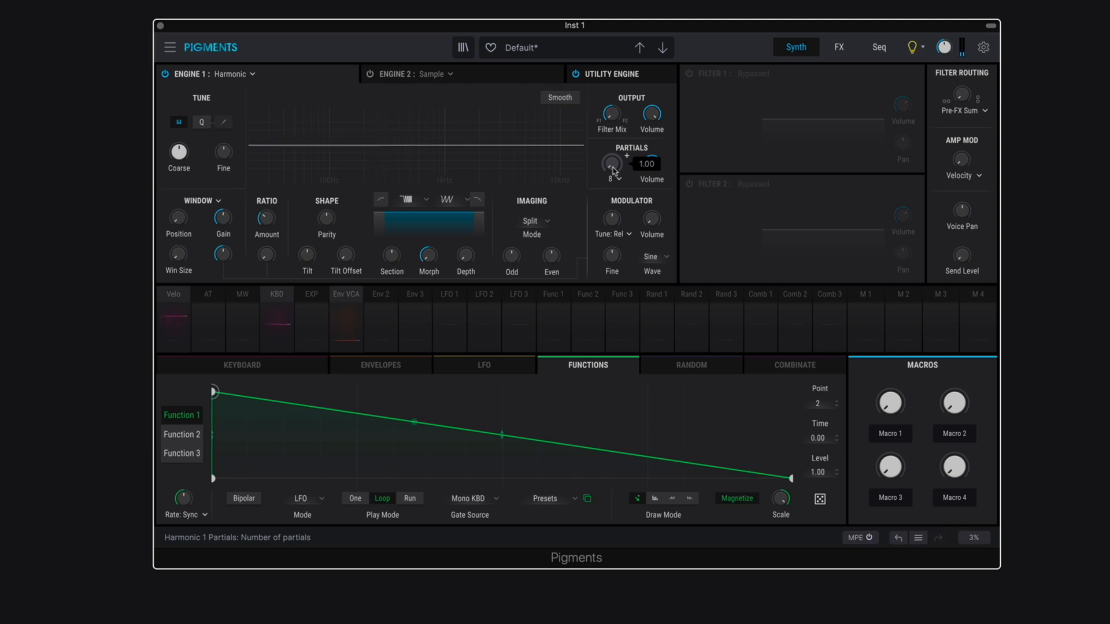
Turn the Harmonic engine's Partials amount up to its maximum and set the partial limit to 256
left_click_drag(614, 171, 614, 137)
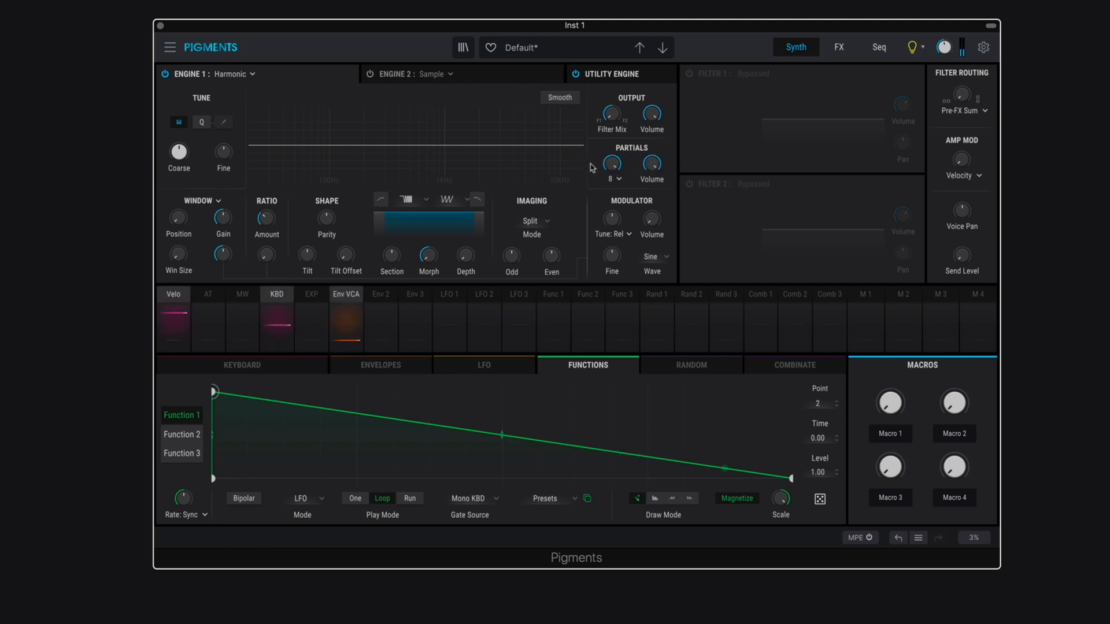
left_click(619, 179)
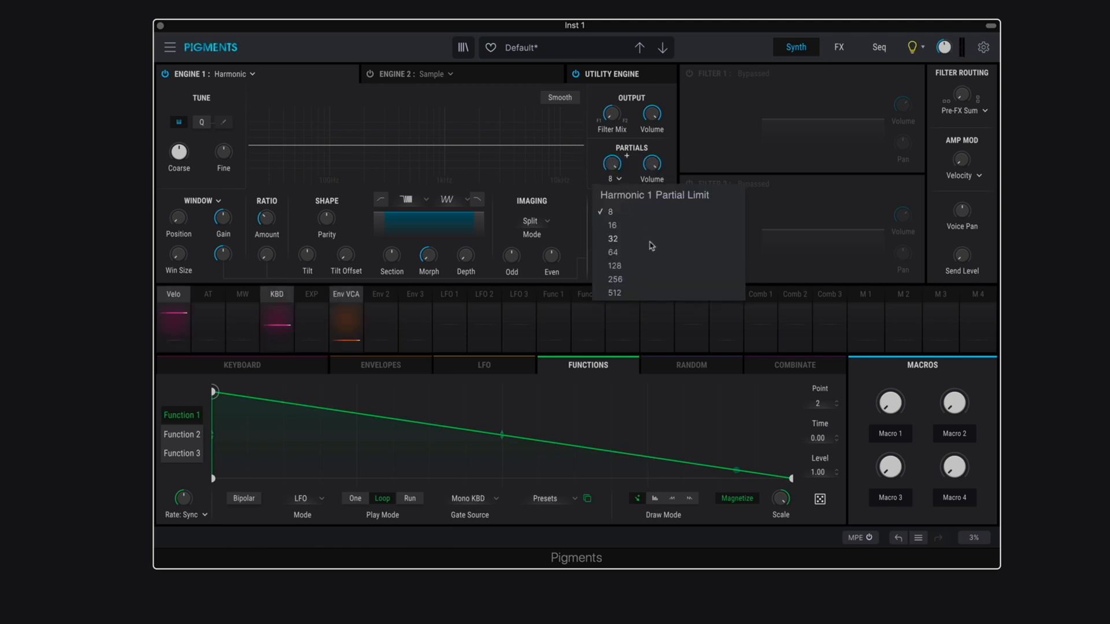
left_click(615, 280)
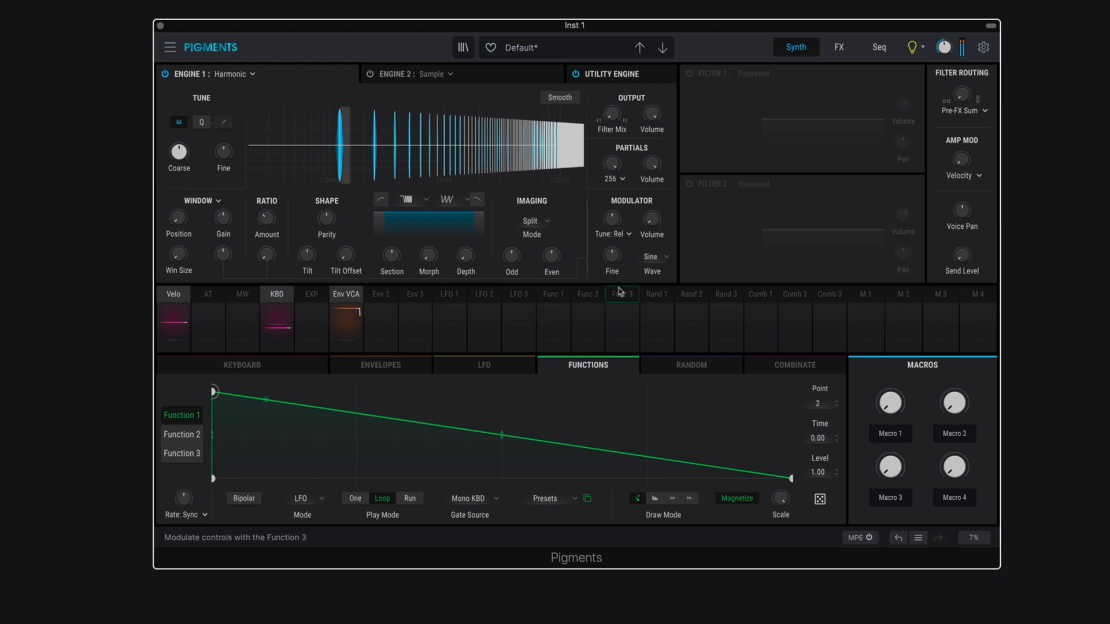
Try shifting the Harmonic engine's Parity towards the odd harmonics
mouse_move(611, 265)
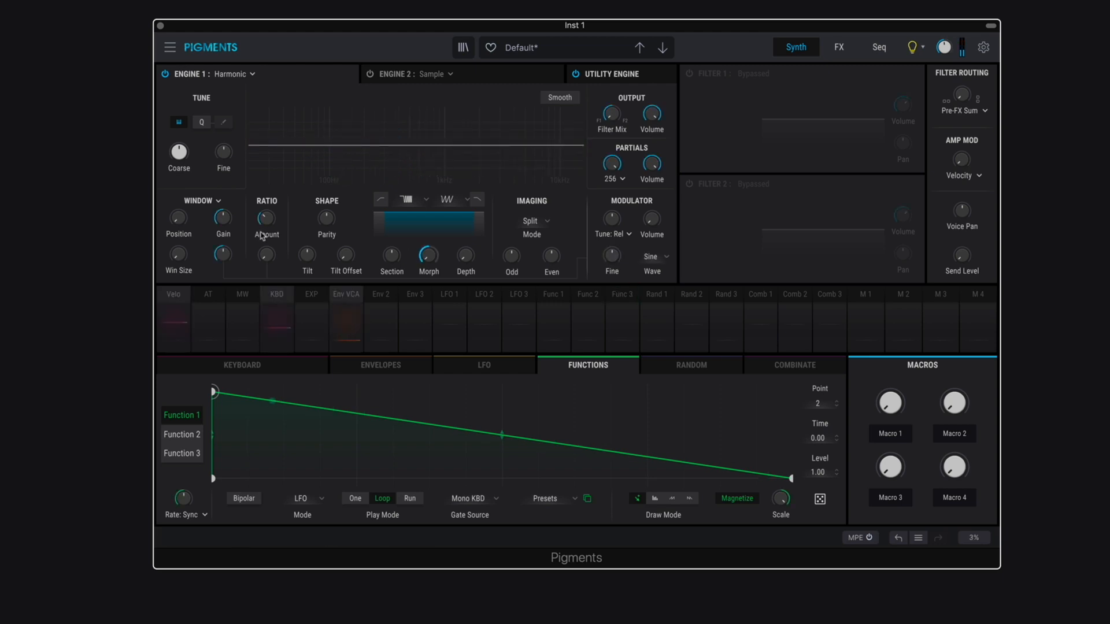
mouse_move(327, 219)
left_click_drag(325, 218, 325, 237)
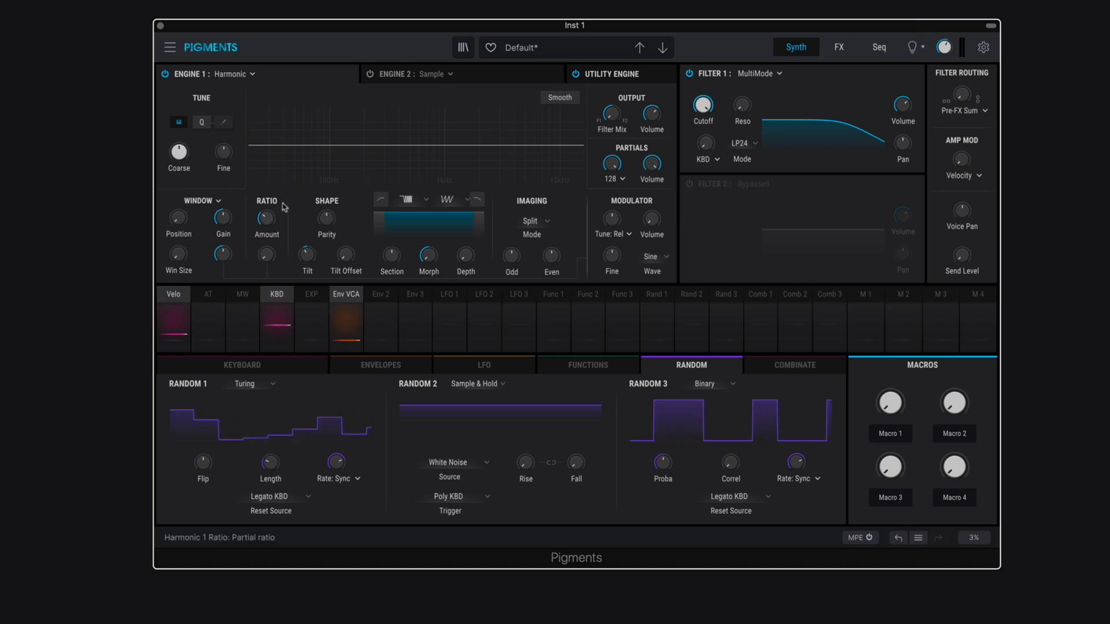
Set the Harmonic engine's partial limit to 8 and raise the engine's output volume
mouse_move(604, 156)
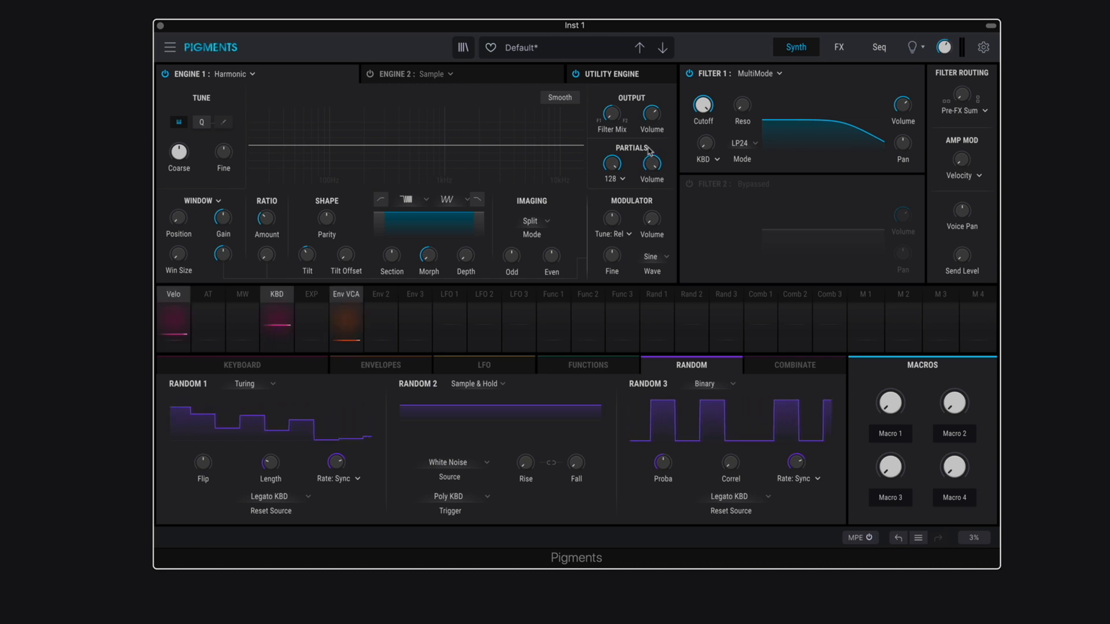
mouse_move(649, 159)
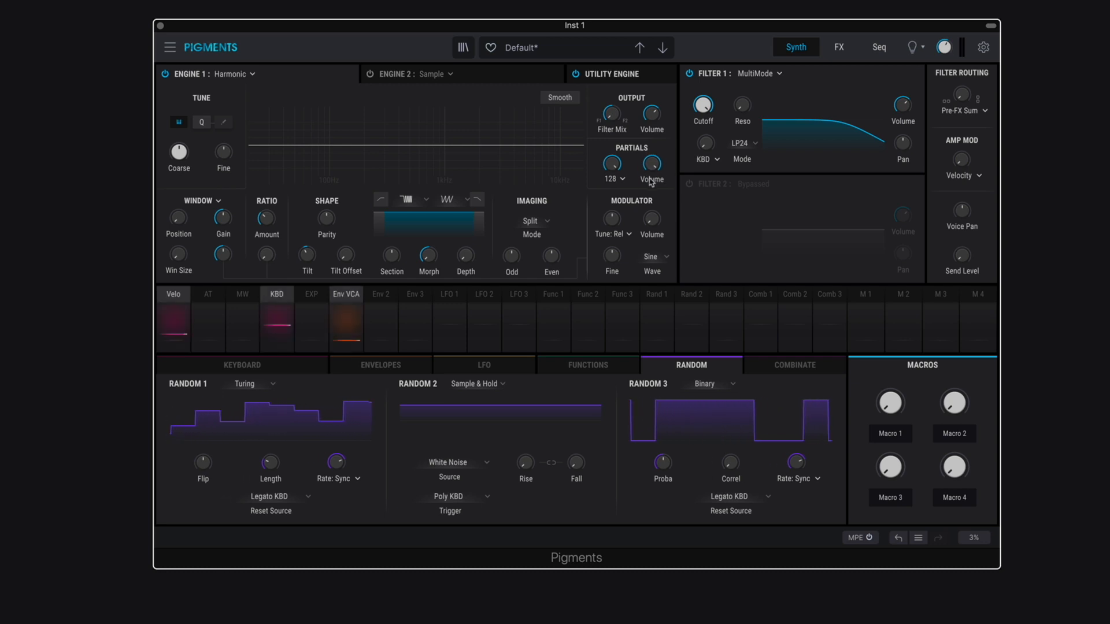
left_click(614, 178)
left_click(629, 214)
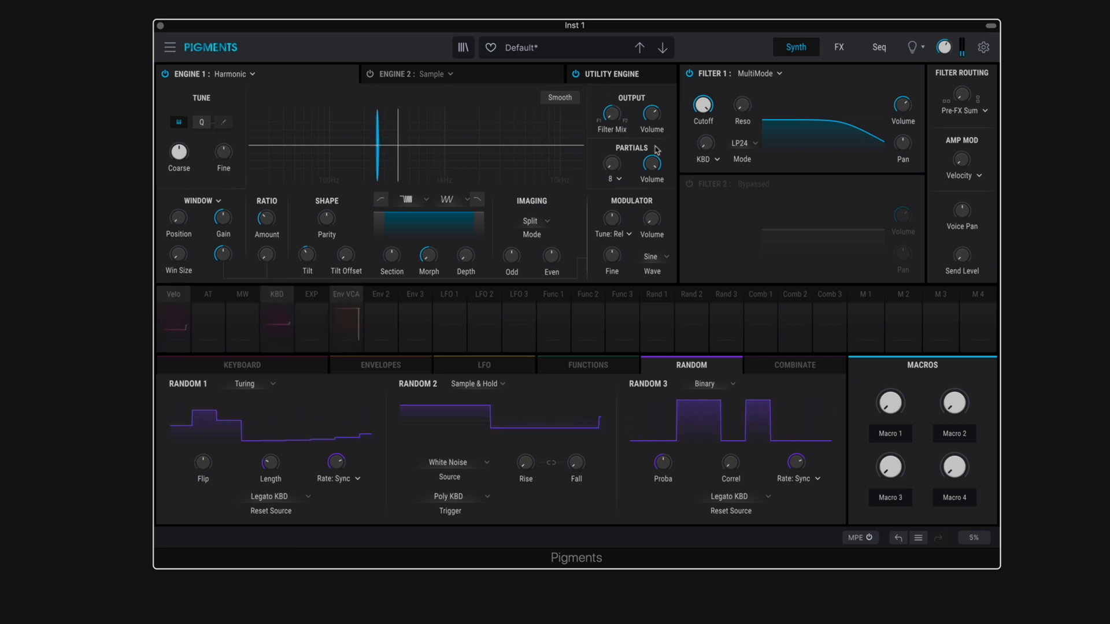
left_click_drag(652, 114, 652, 88)
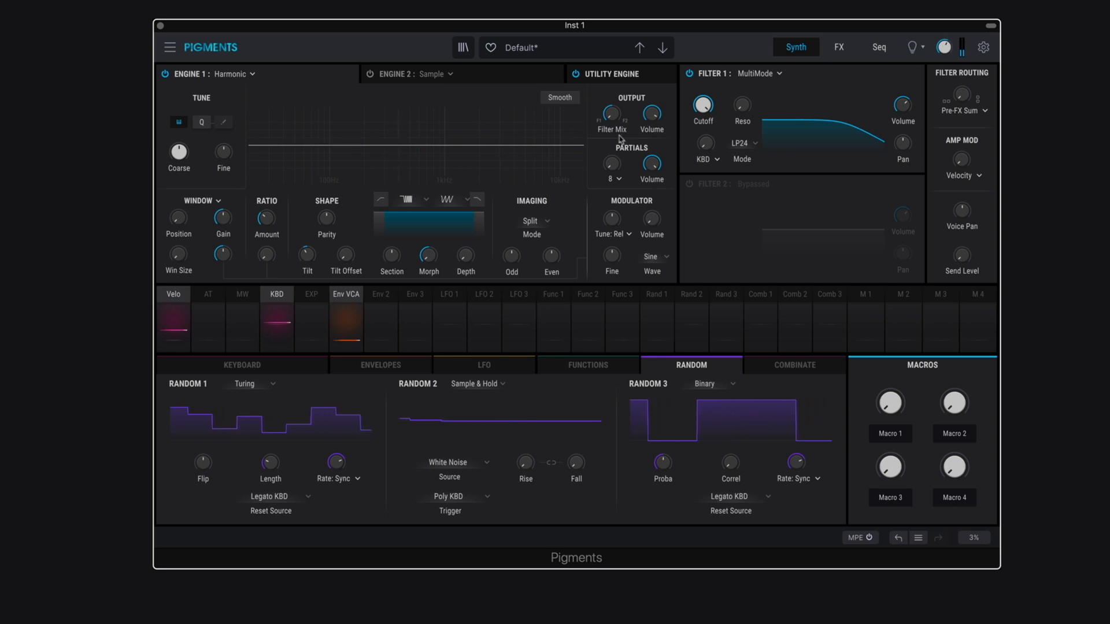
Turn the Harmonic engine's Partials amount up to its maximum and bypass Filter 1
left_click(618, 180)
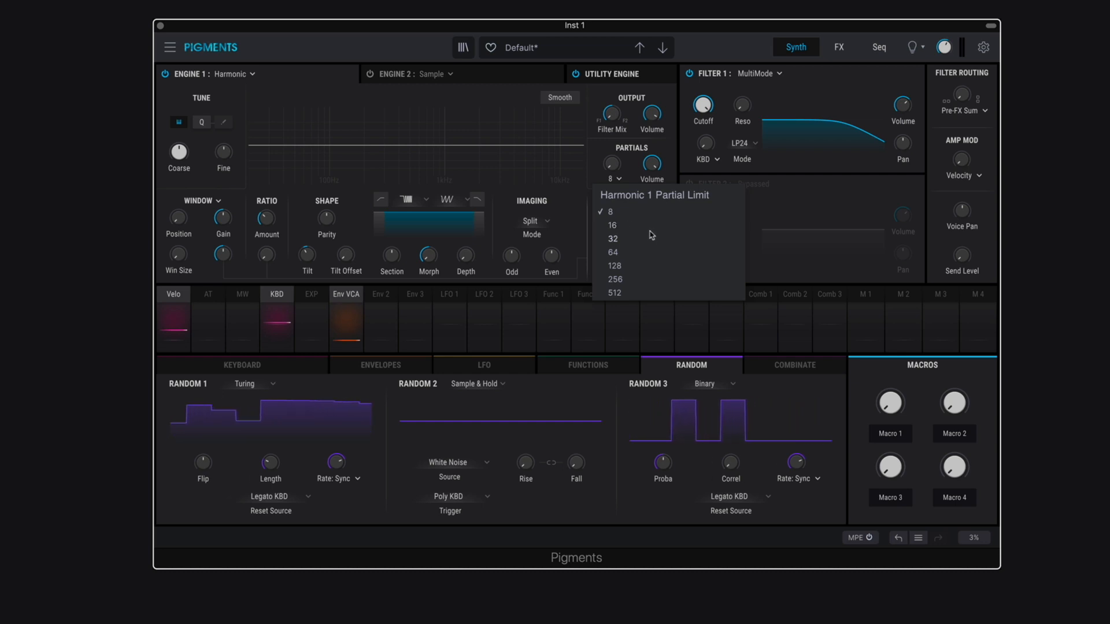
left_click(608, 175)
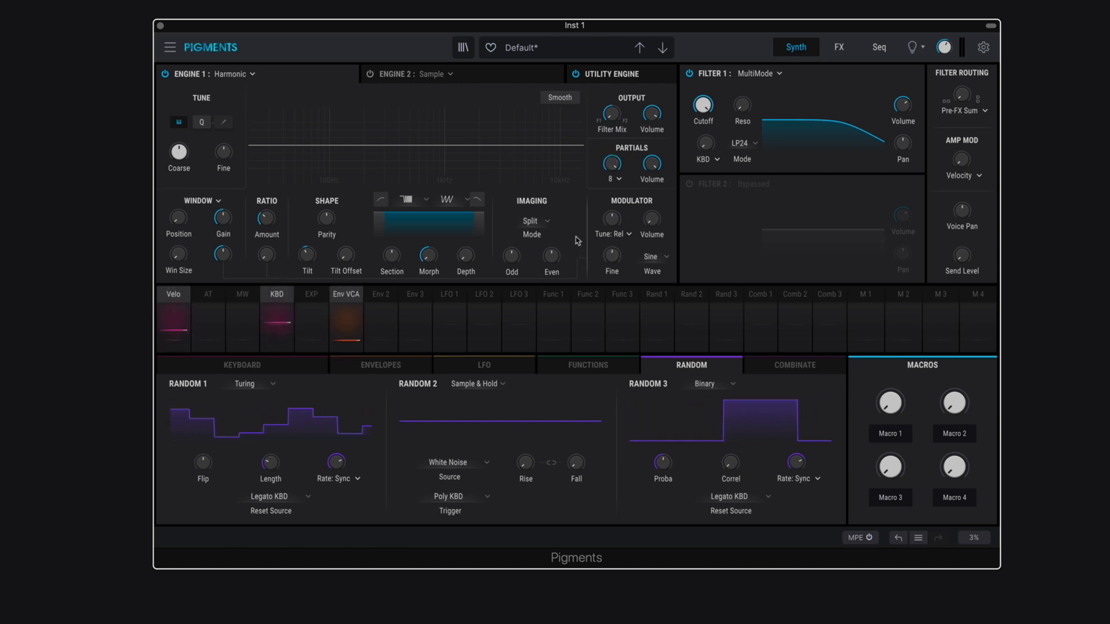
left_click(690, 74)
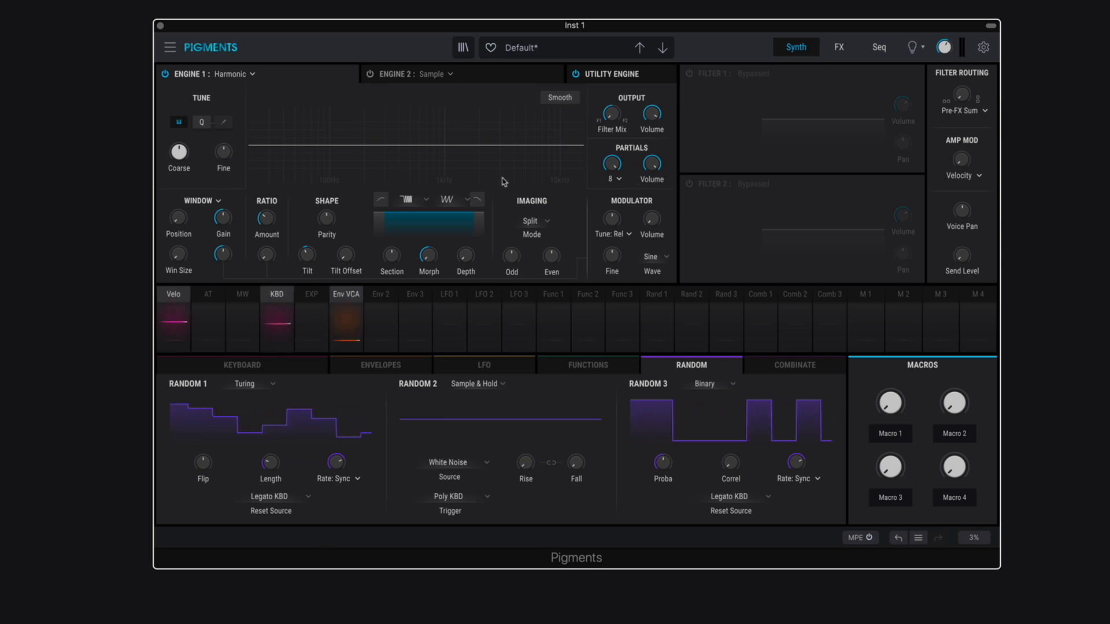
Set Engine 1's Harmonic partial limit to 256
left_click(619, 180)
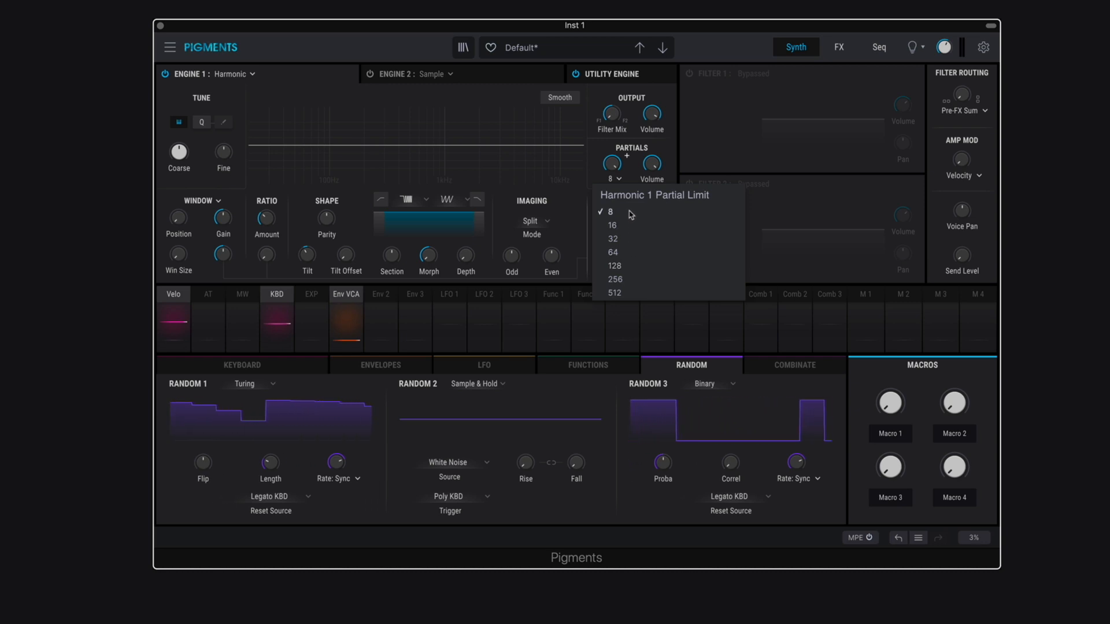
left_click(640, 280)
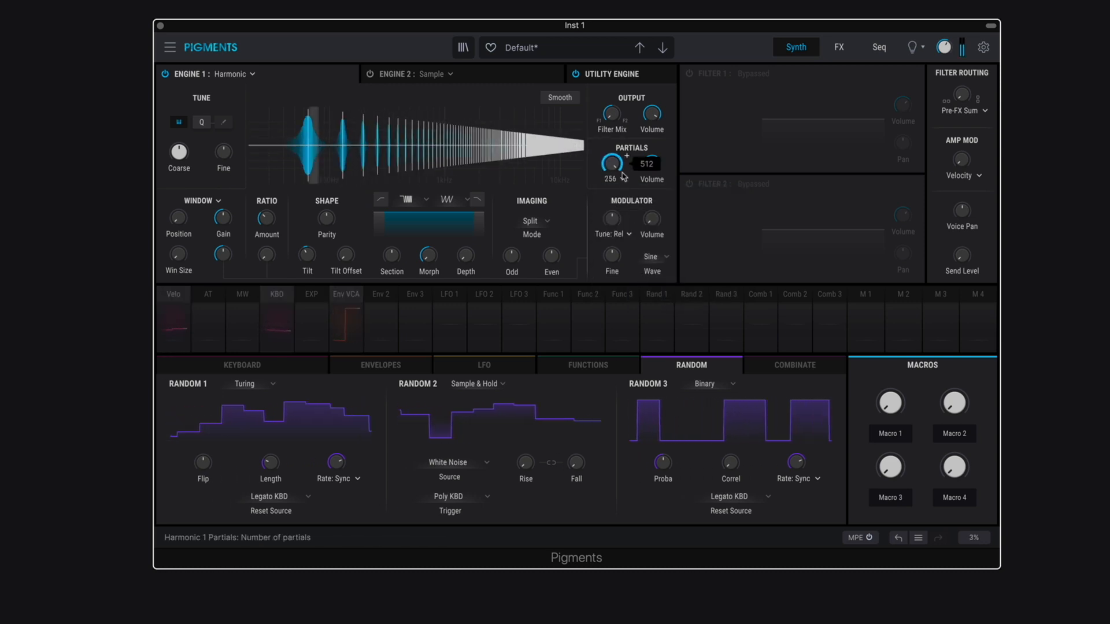
Try Engine 1's Parity at 100% Odd and at 100% Even, resetting it to 50% Odd 50% Even each time
mouse_move(327, 225)
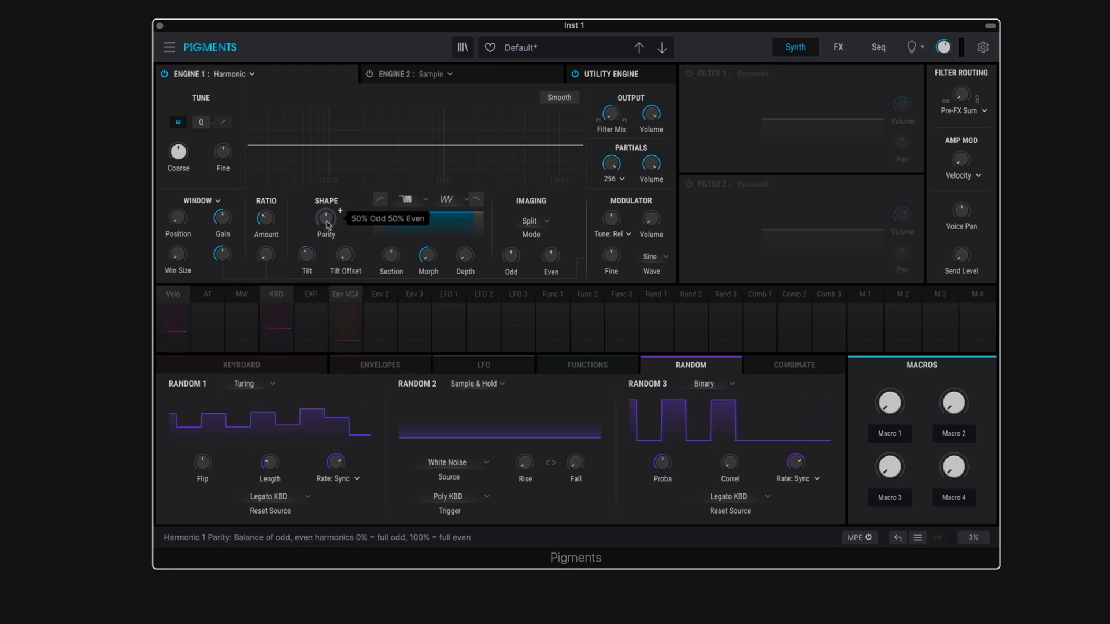
left_click_drag(325, 220, 326, 255)
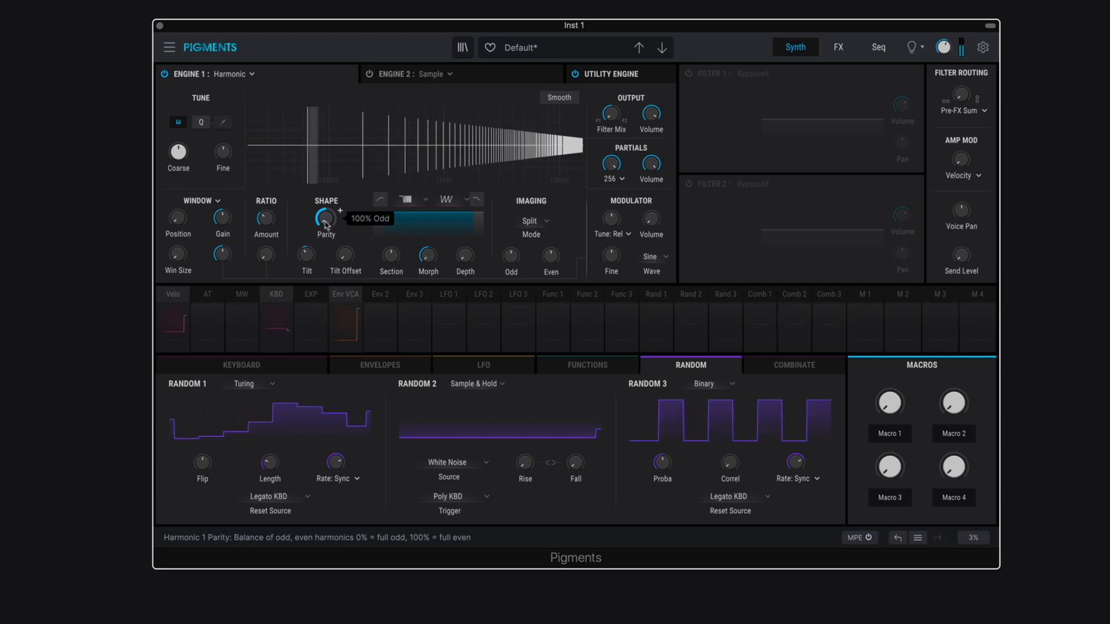
double_click(325, 222)
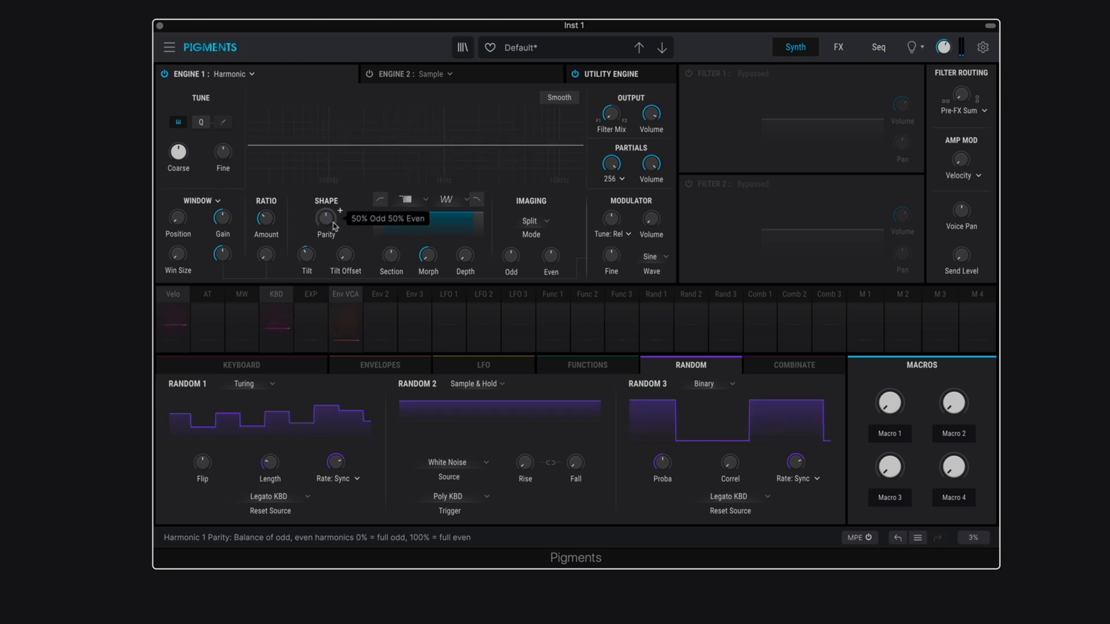
scroll(326, 220, "up", 5)
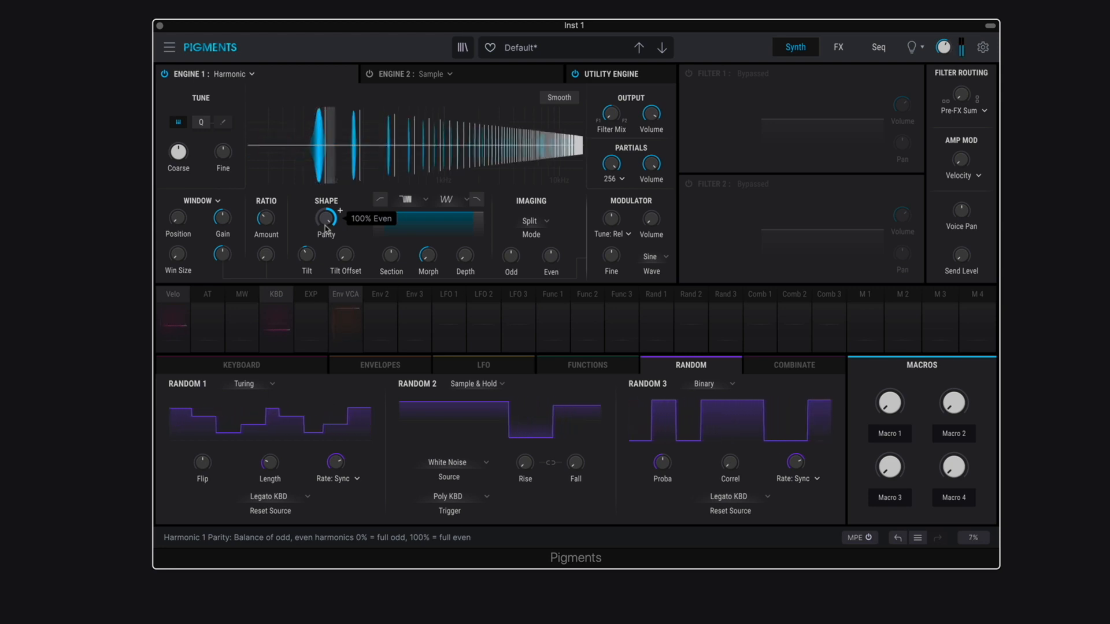
double_click(326, 219)
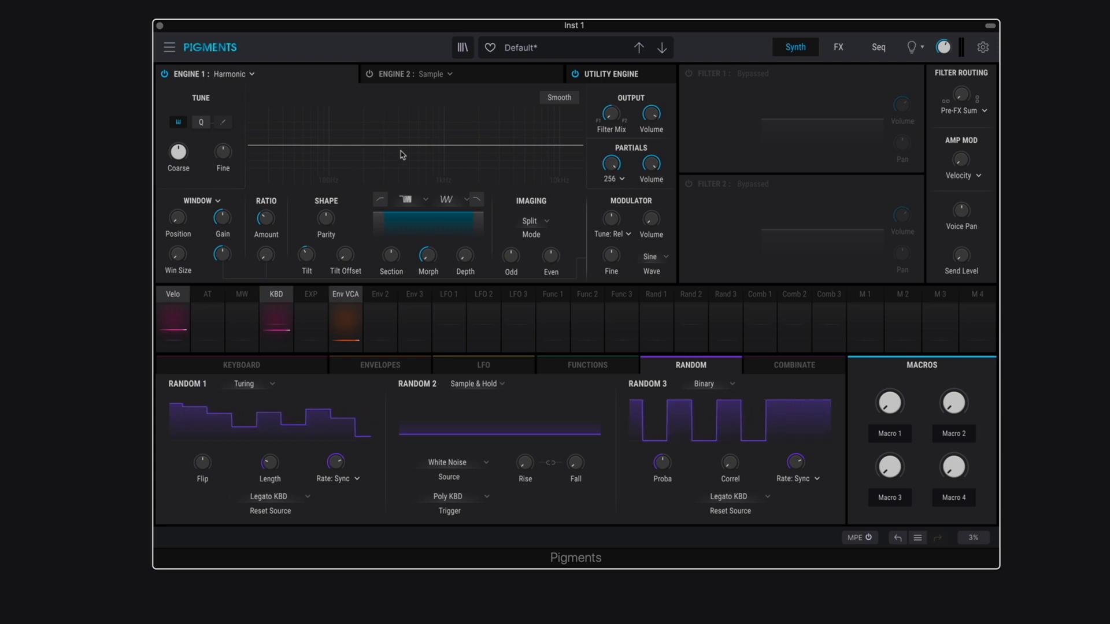
Raise the Ratio Amount of Engine 1 above 1.00 to spread the partials apart
mouse_move(263, 217)
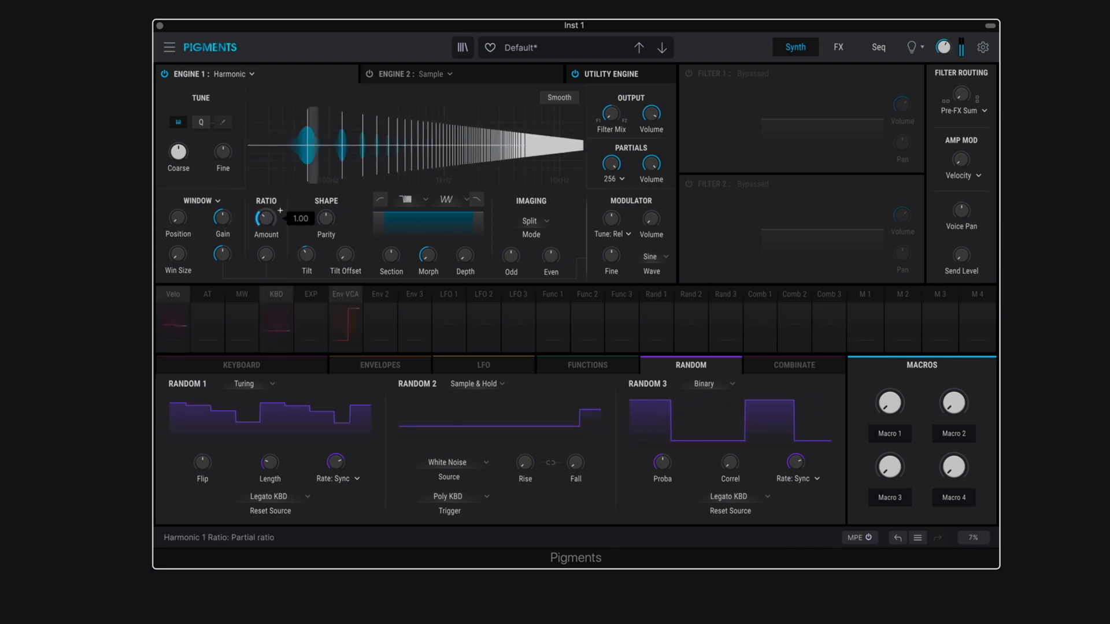
left_click_drag(266, 218, 266, 196)
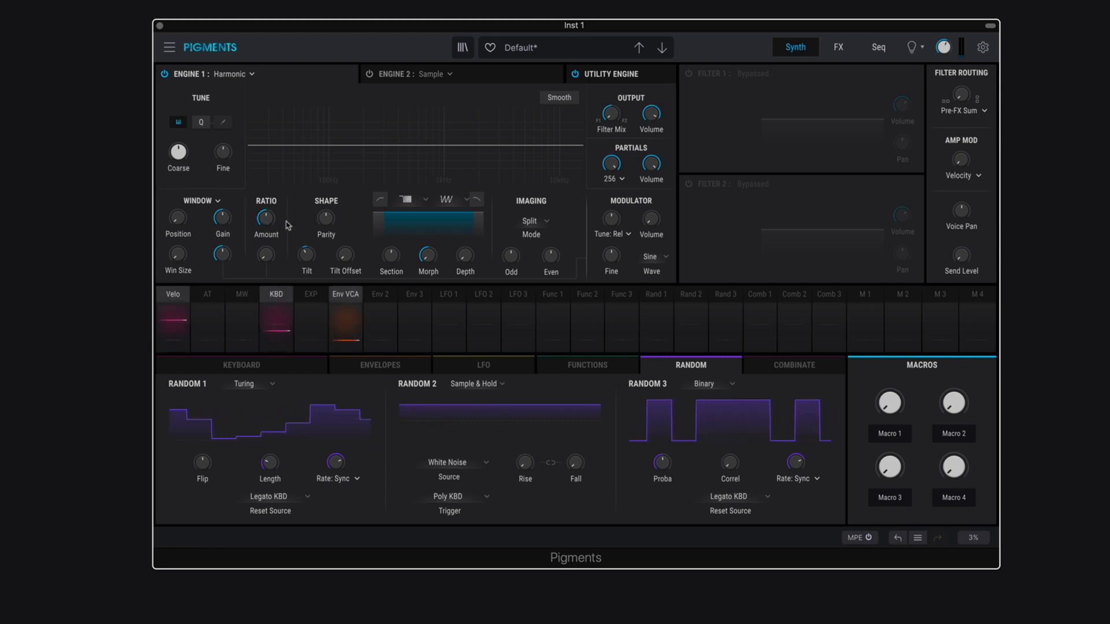
left_click_drag(267, 220, 267, 200)
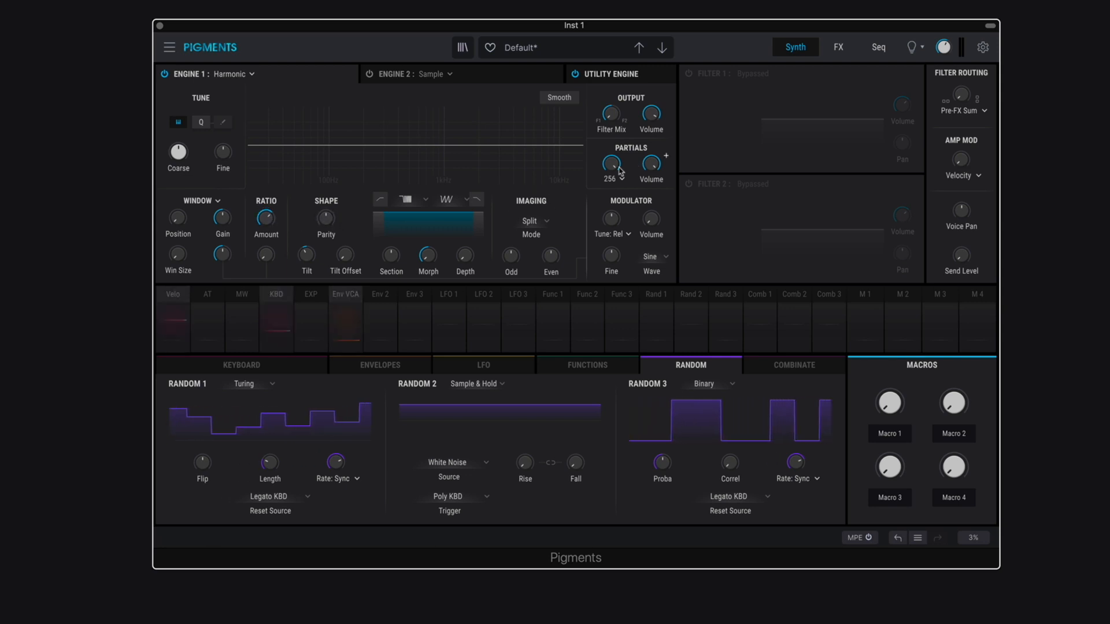
Set Engine 1's partial limit to 8 and its Partials amount to 3.60
mouse_move(610, 172)
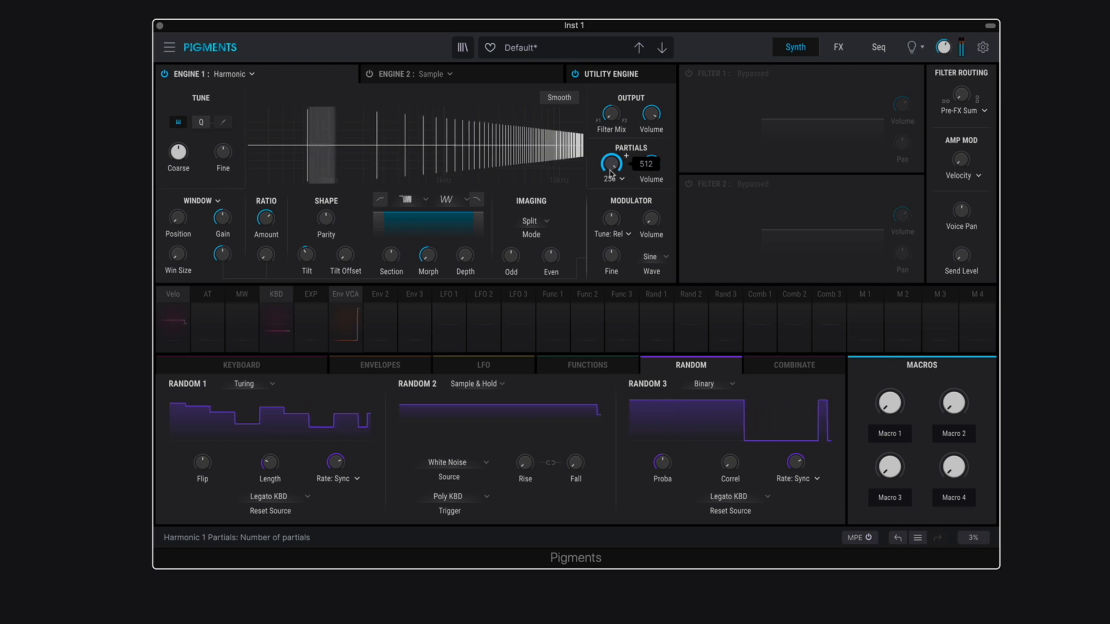
left_click(614, 179)
left_click(610, 211)
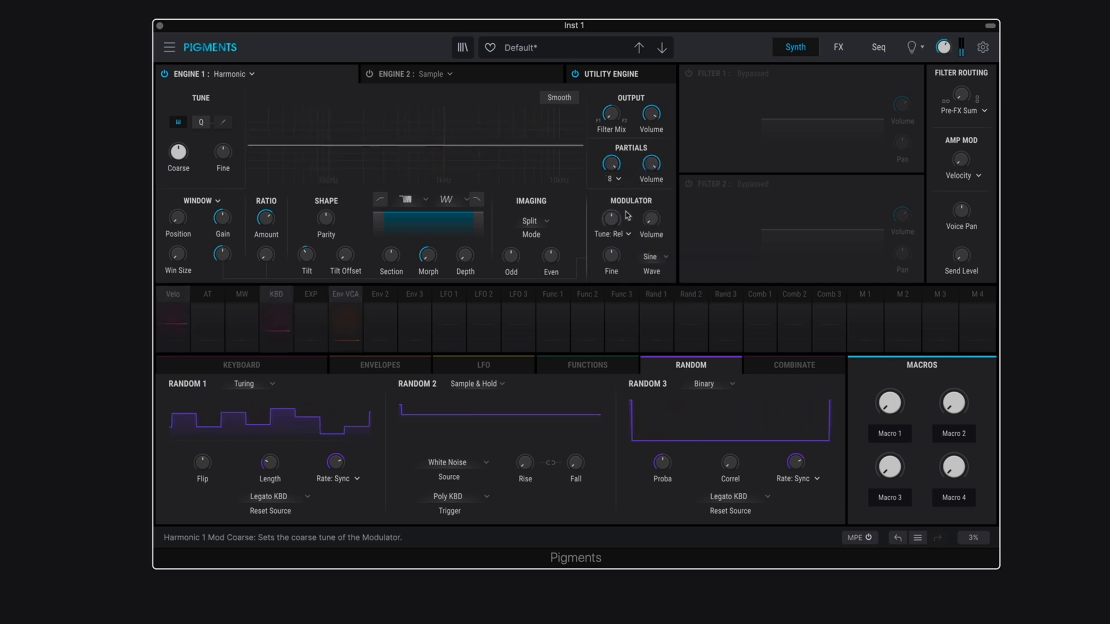
left_click_drag(613, 173, 617, 167)
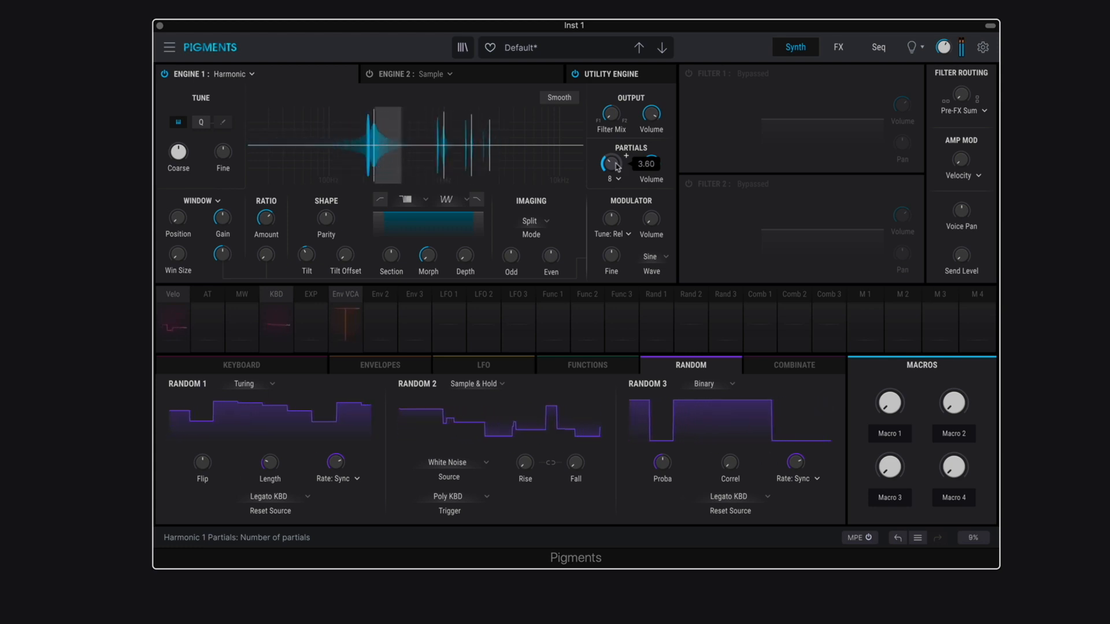
Try the Cluster and Shepard partial modulation modes in Engine 1 and return to Window
left_click(202, 201)
left_click(200, 202)
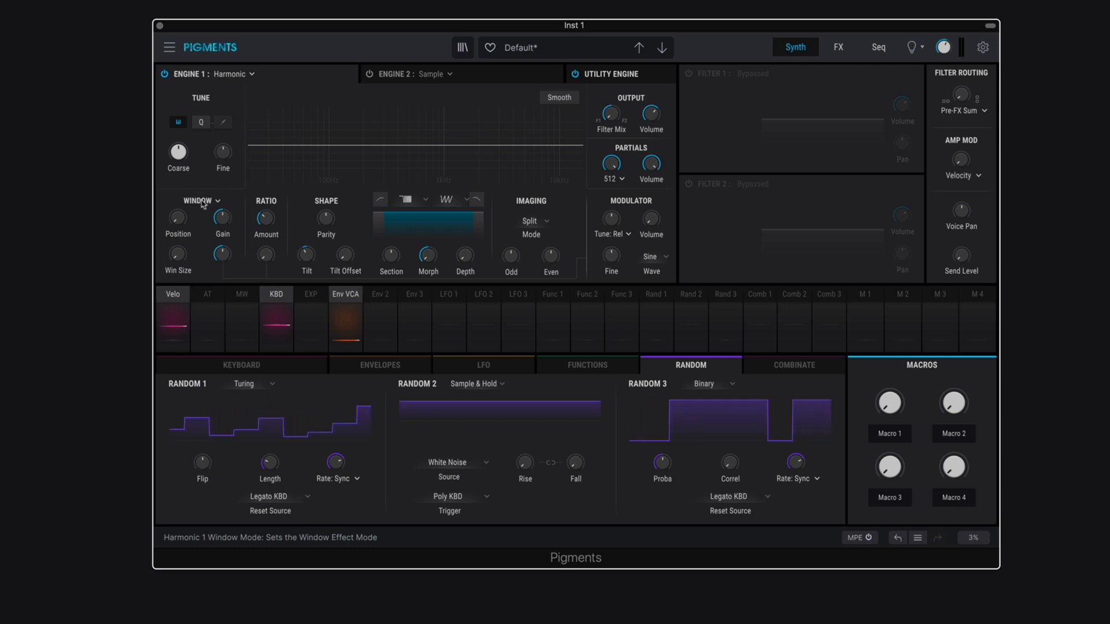
left_click(203, 202)
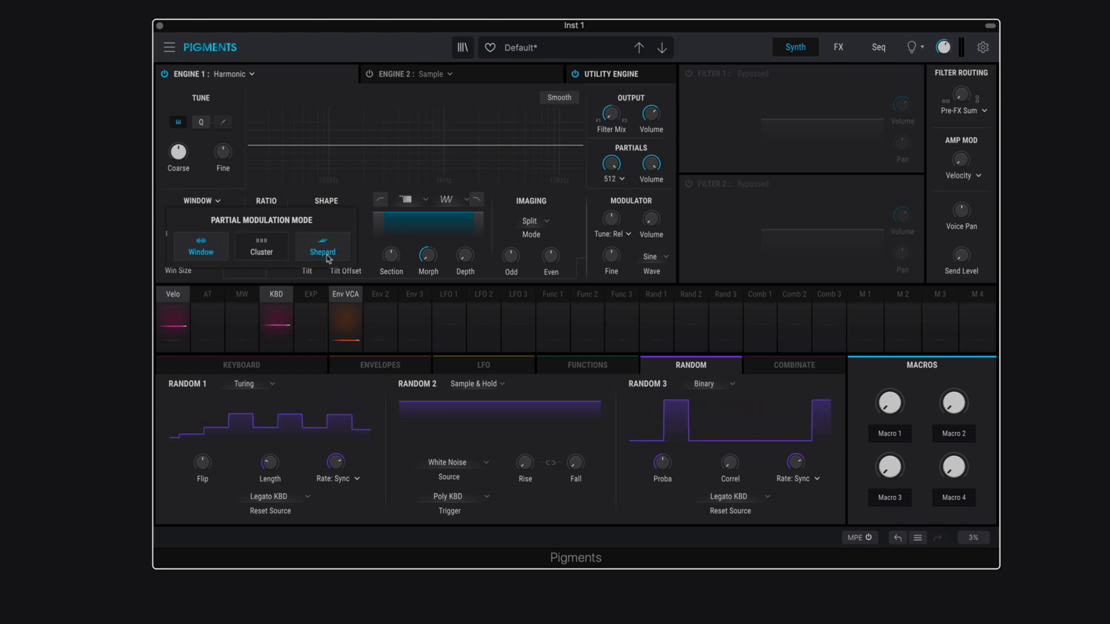
left_click(265, 249)
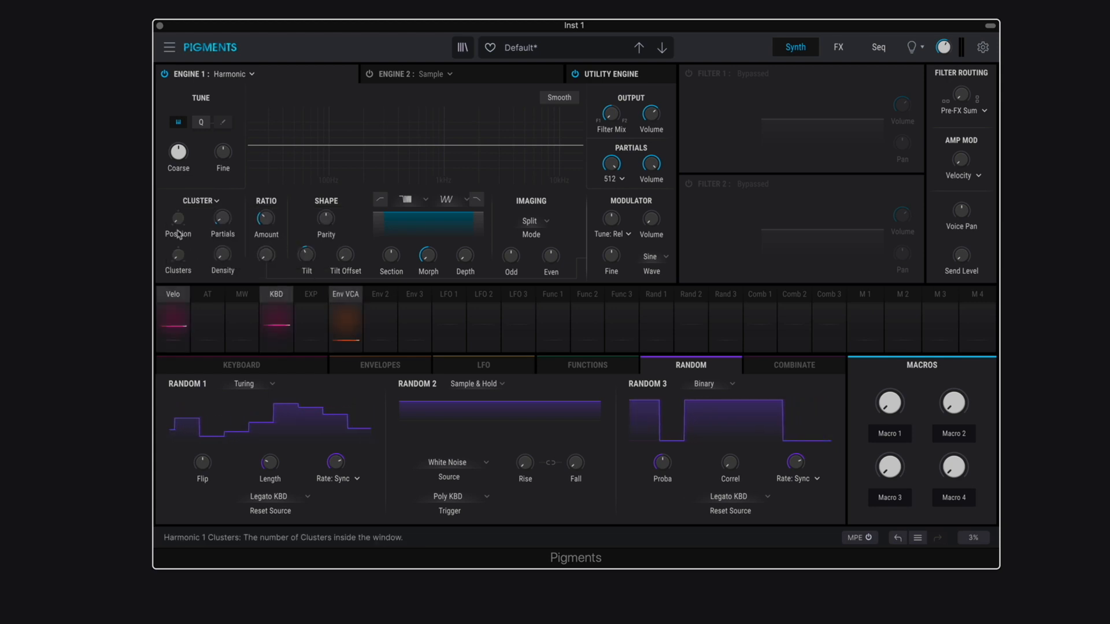
left_click(199, 201)
left_click(321, 248)
left_click(200, 201)
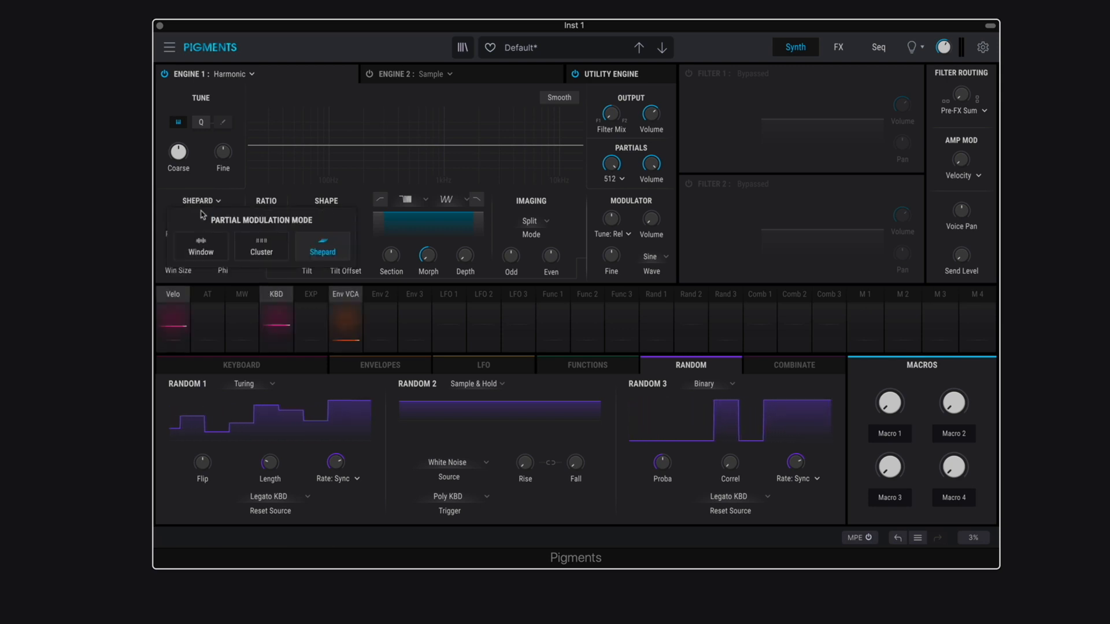
left_click(195, 255)
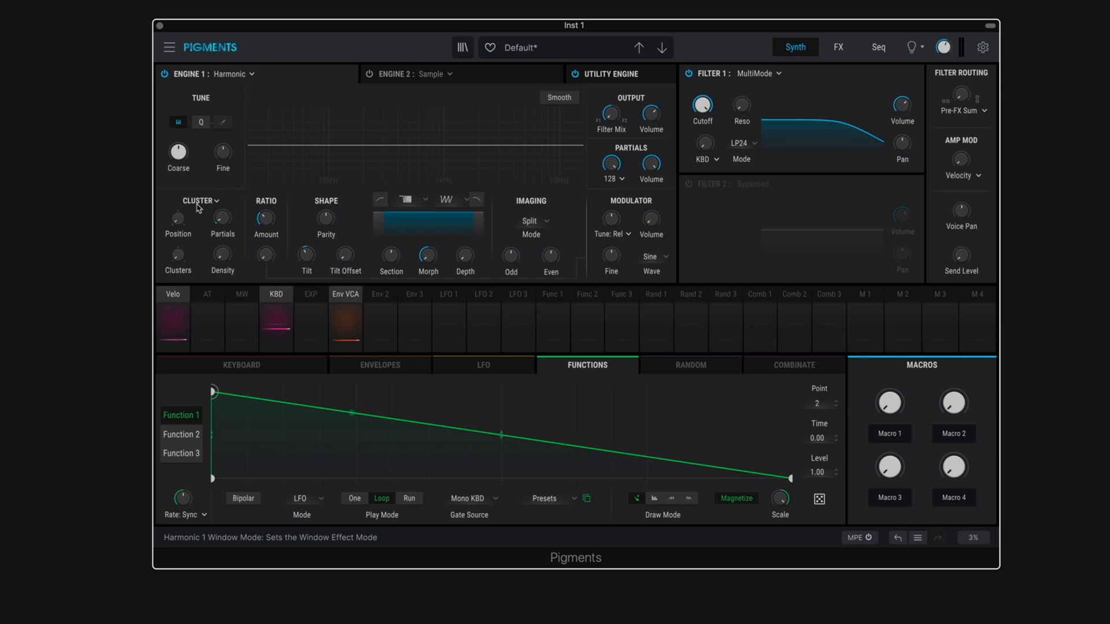
Adjust Engine 1's output volume and its cluster settings, including Partials and Density, with the cluster Position at 4
left_click_drag(654, 118, 664, 99)
left_click_drag(179, 219, 224, 201)
left_click_drag(227, 258, 179, 246)
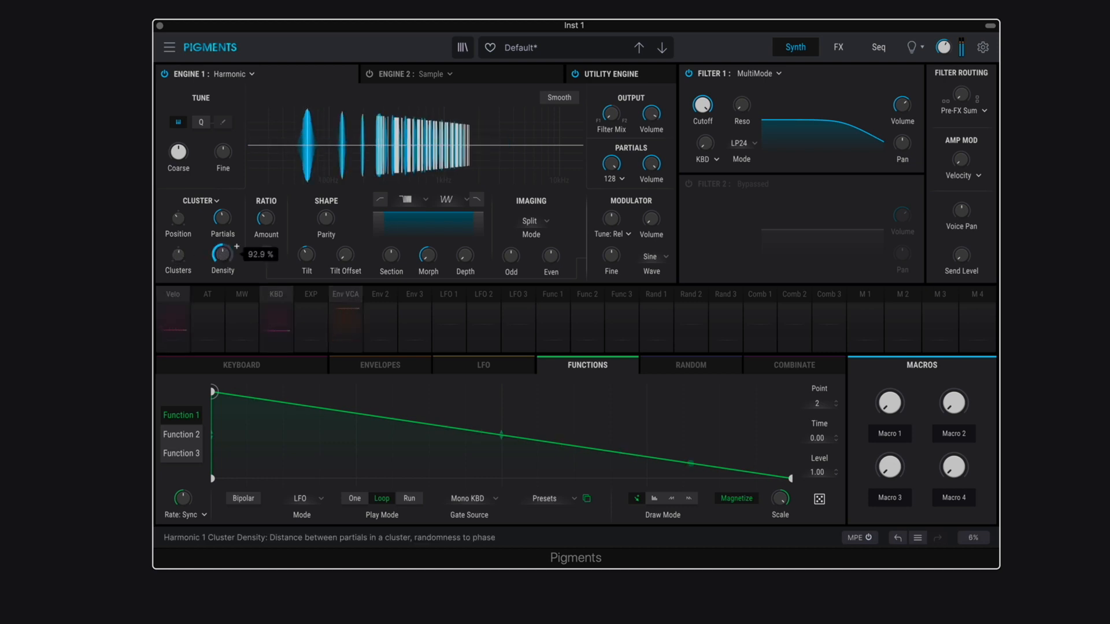
left_click_drag(217, 258, 217, 267)
mouse_move(178, 220)
left_mouse_down()
mouse_move(178, 209)
mouse_move(178, 218)
left_mouse_up()
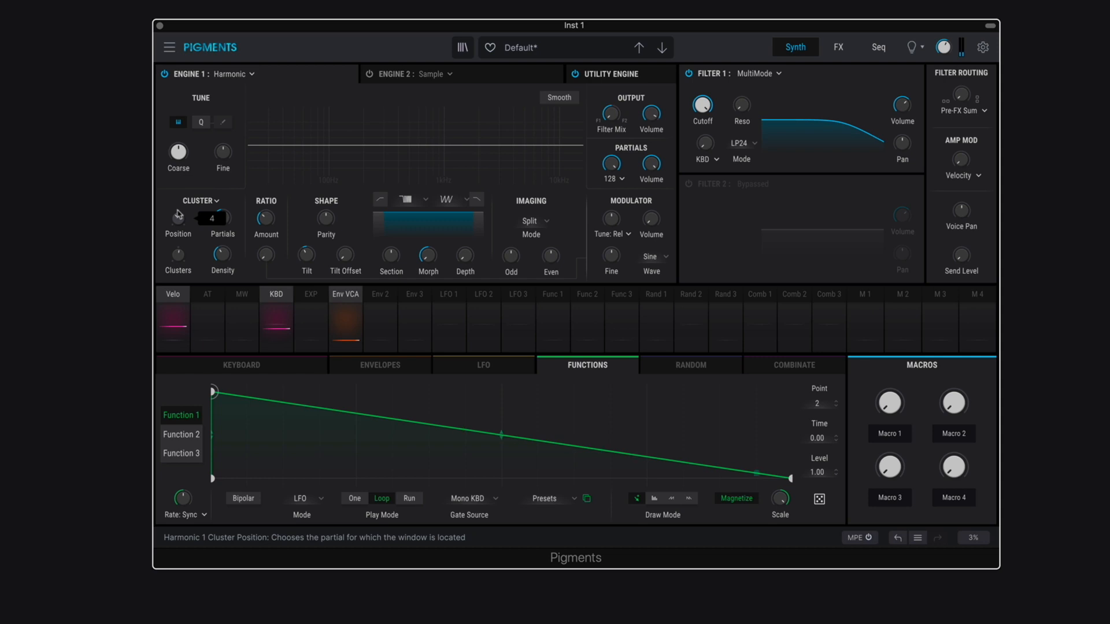
left_click(688, 366)
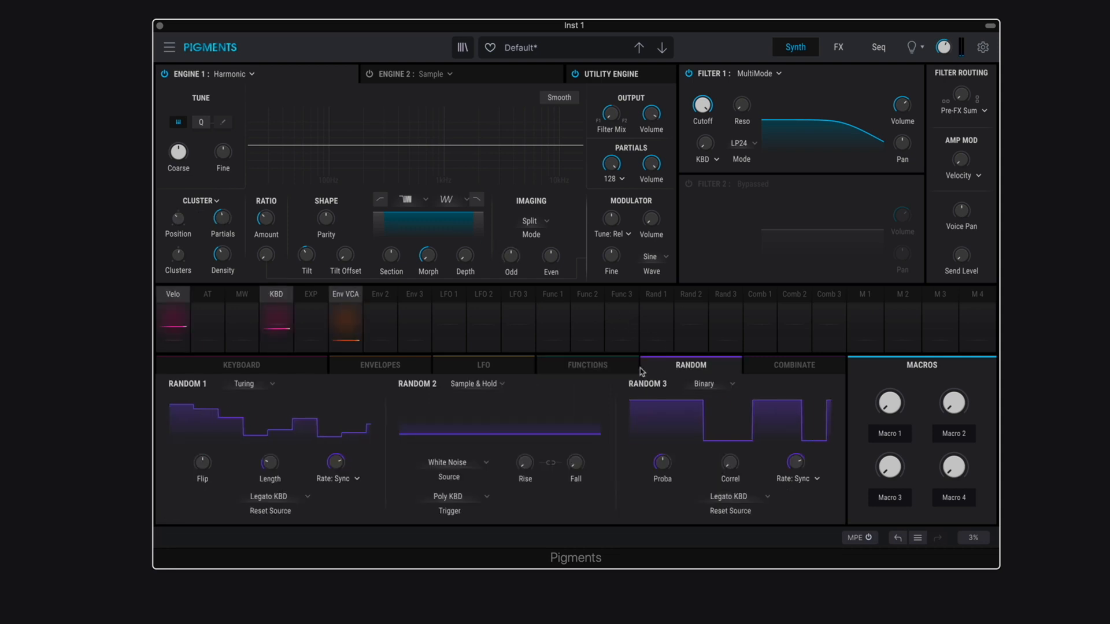
left_click(616, 372)
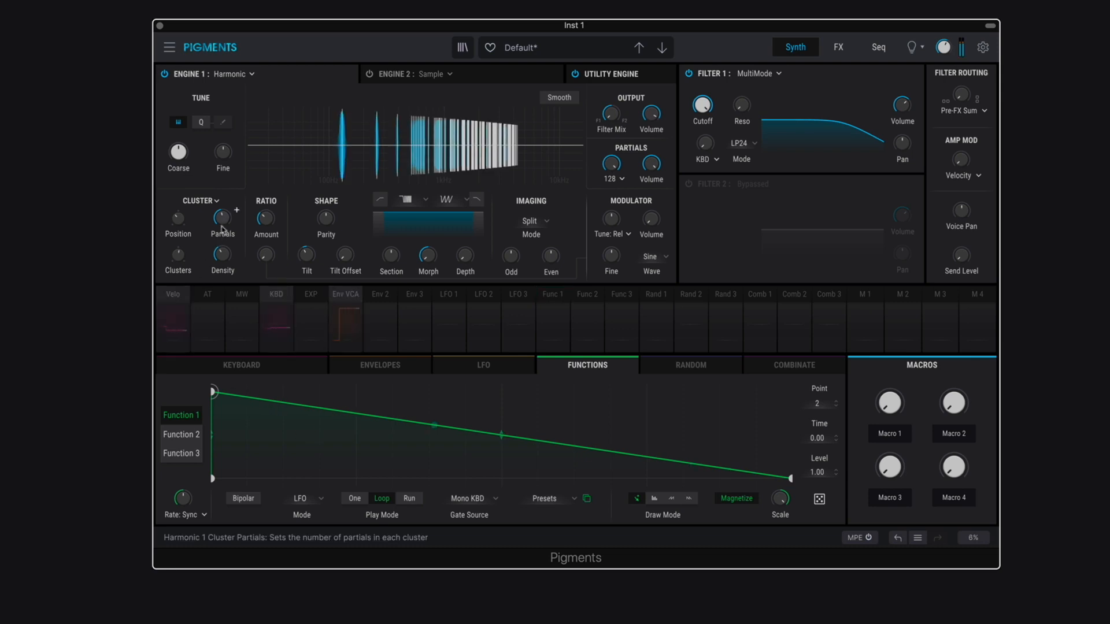
Lower the cluster Density of Engine 1 and adjust the cluster Position
left_click_drag(221, 255, 221, 274)
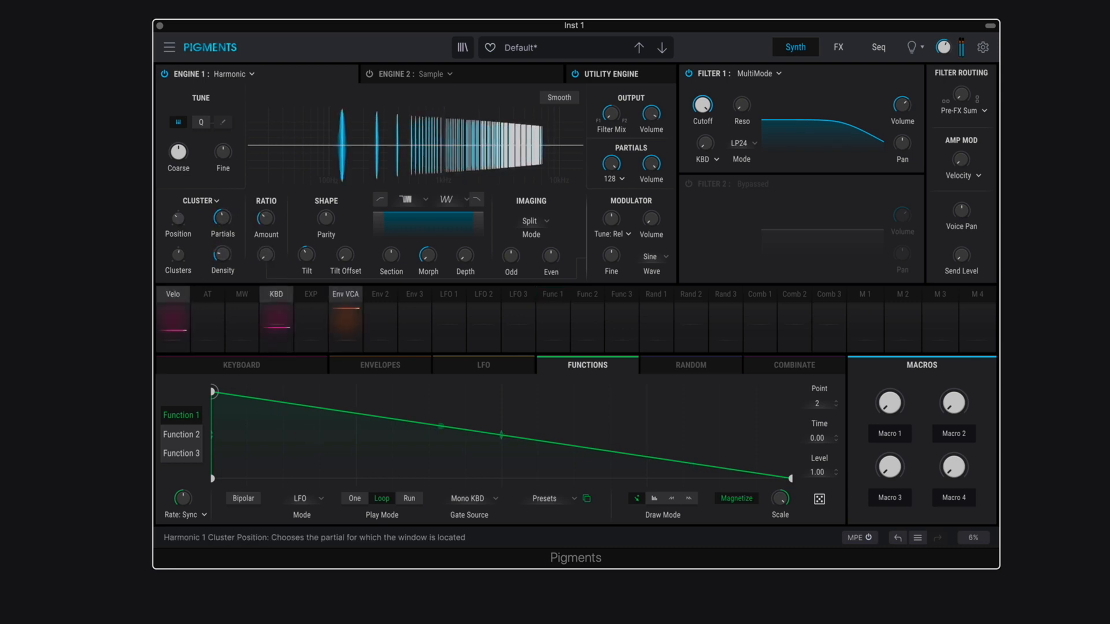
left_click_drag(178, 219, 178, 226)
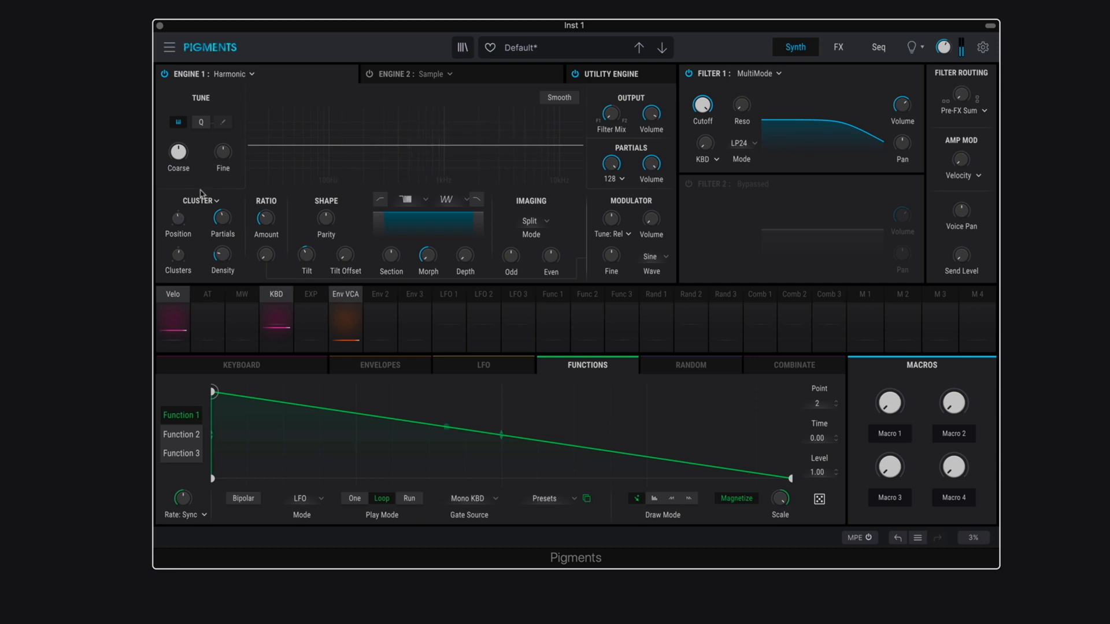
Switch Engine 1's partial modulation mode to Shepard and adjust its Position and Win Size
left_click(204, 197)
left_click(330, 249)
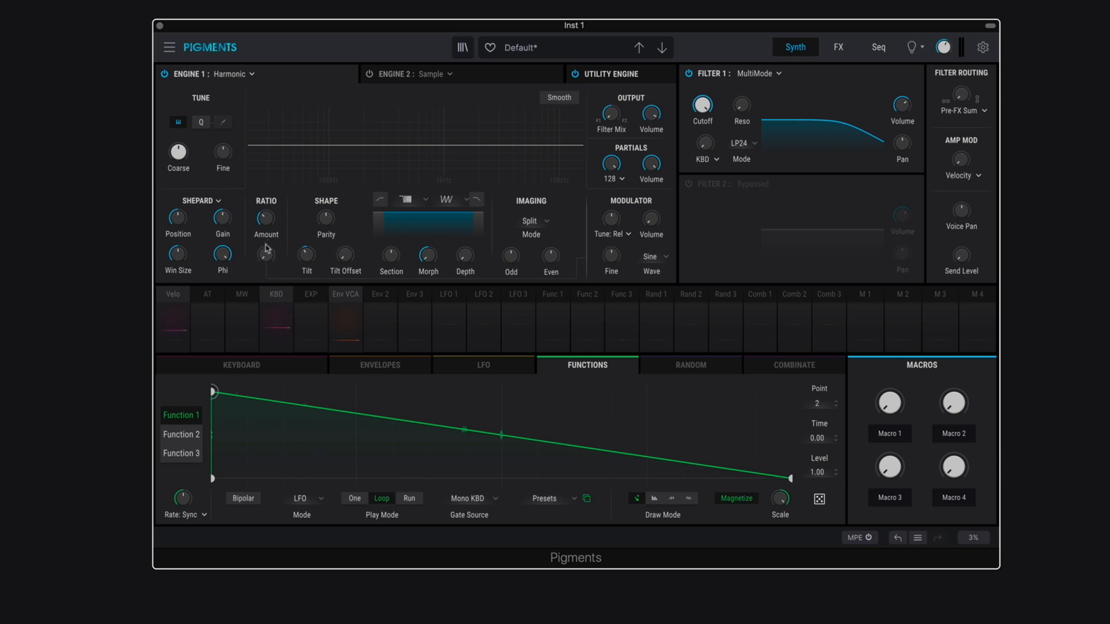
mouse_move(258, 248)
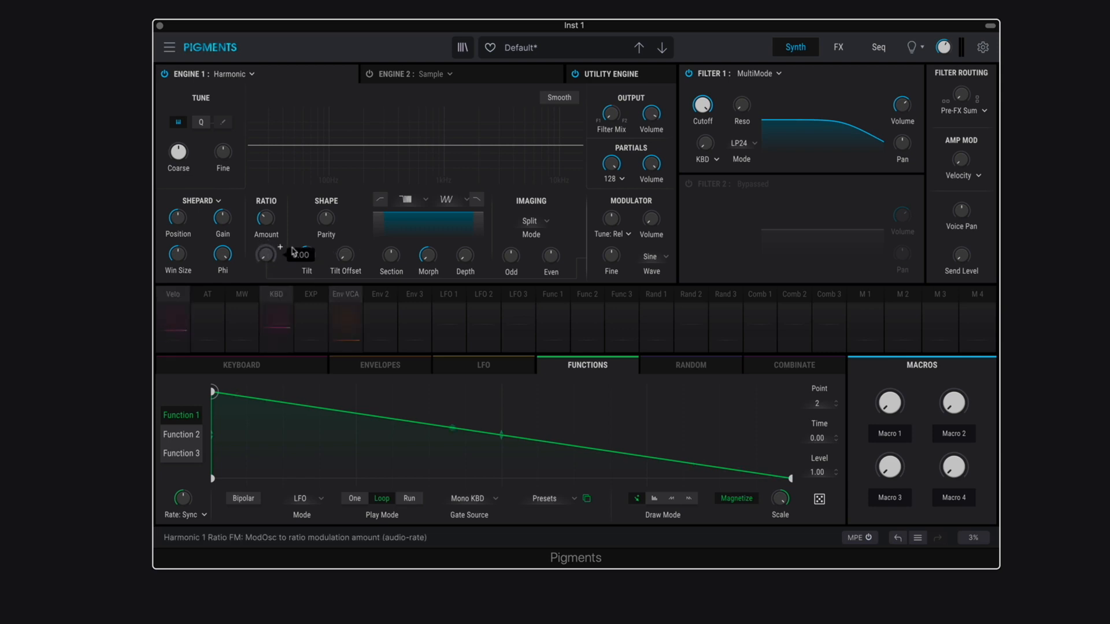
mouse_move(205, 215)
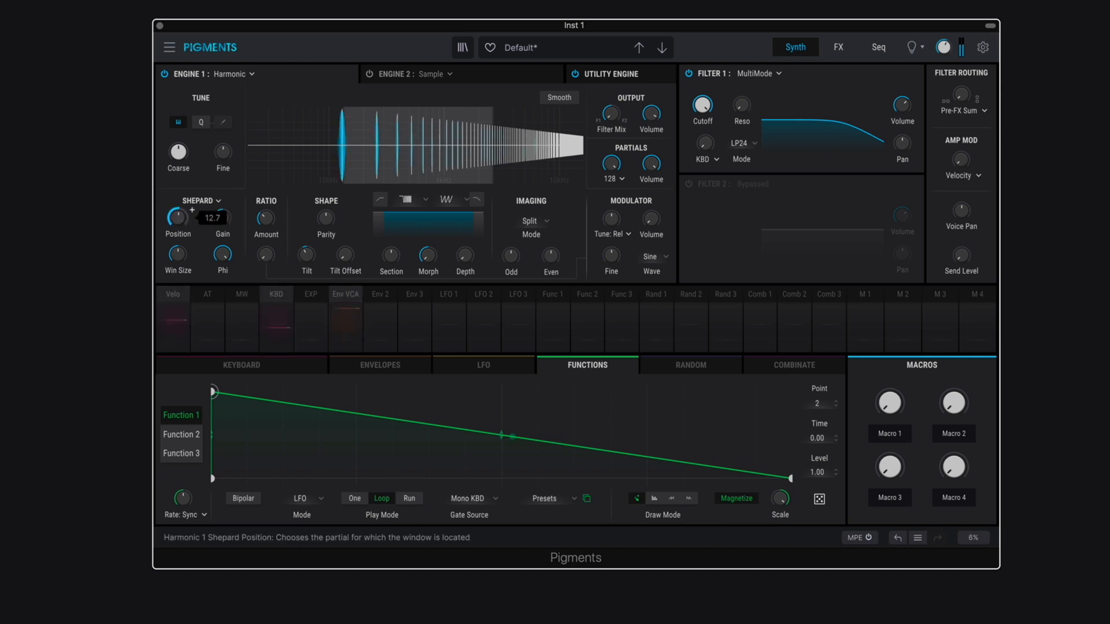
left_click_drag(199, 215, 178, 257)
mouse_move(178, 218)
left_mouse_down()
mouse_move(192, 210)
mouse_move(153, 208)
mouse_move(174, 217)
left_mouse_up()
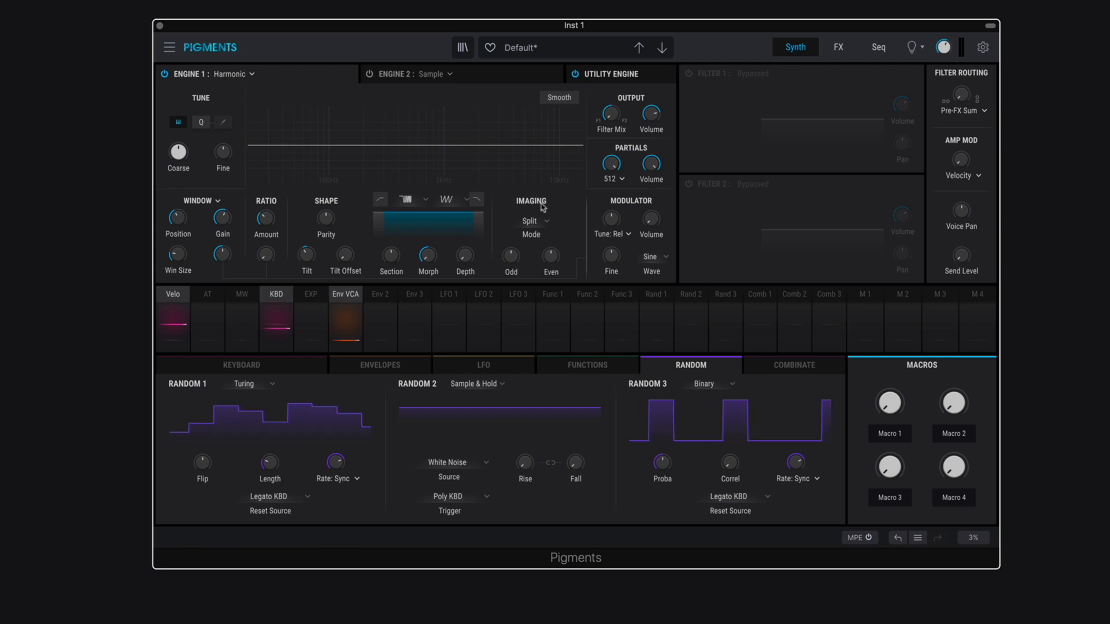
Try placing Engine 1's even partials 100% right in Split imaging mode, and reset them to centered
left_click(535, 222)
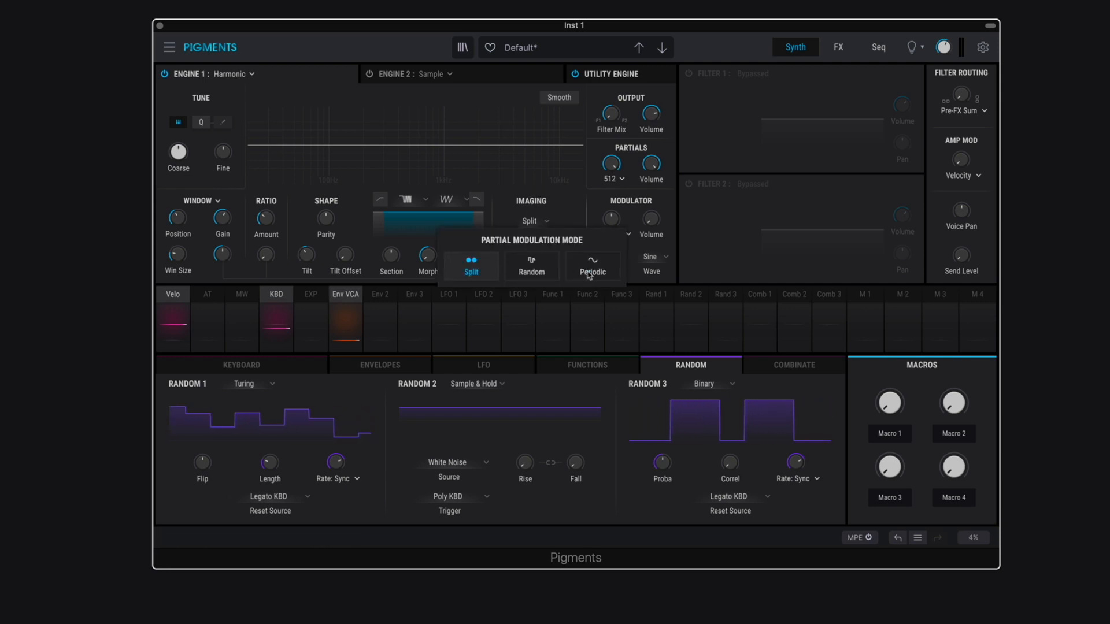
left_click(567, 214)
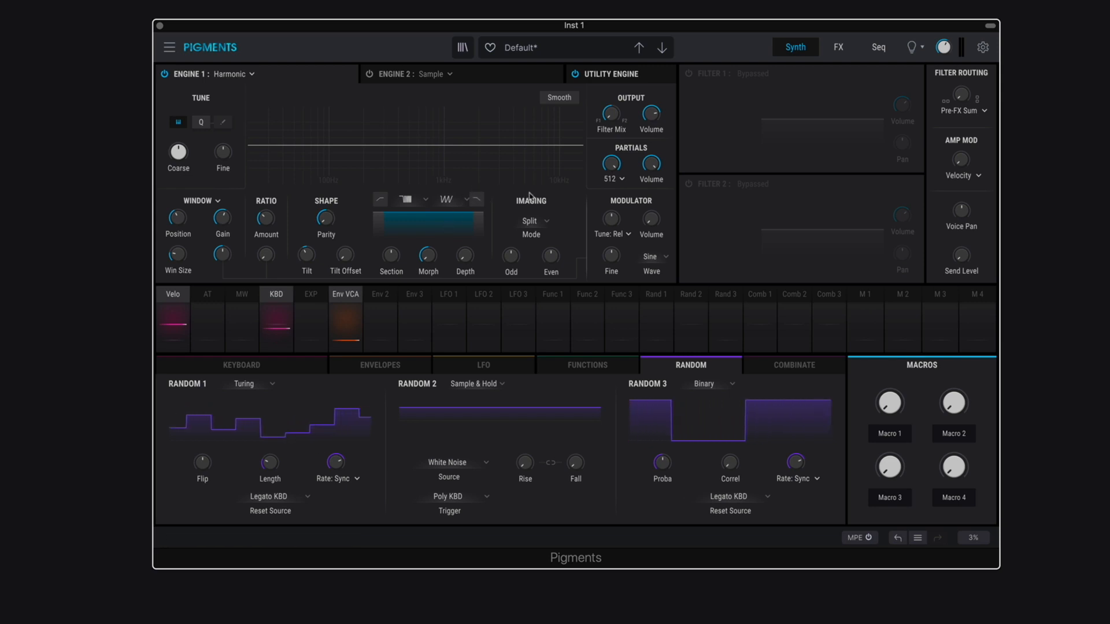
left_click_drag(549, 256, 550, 198)
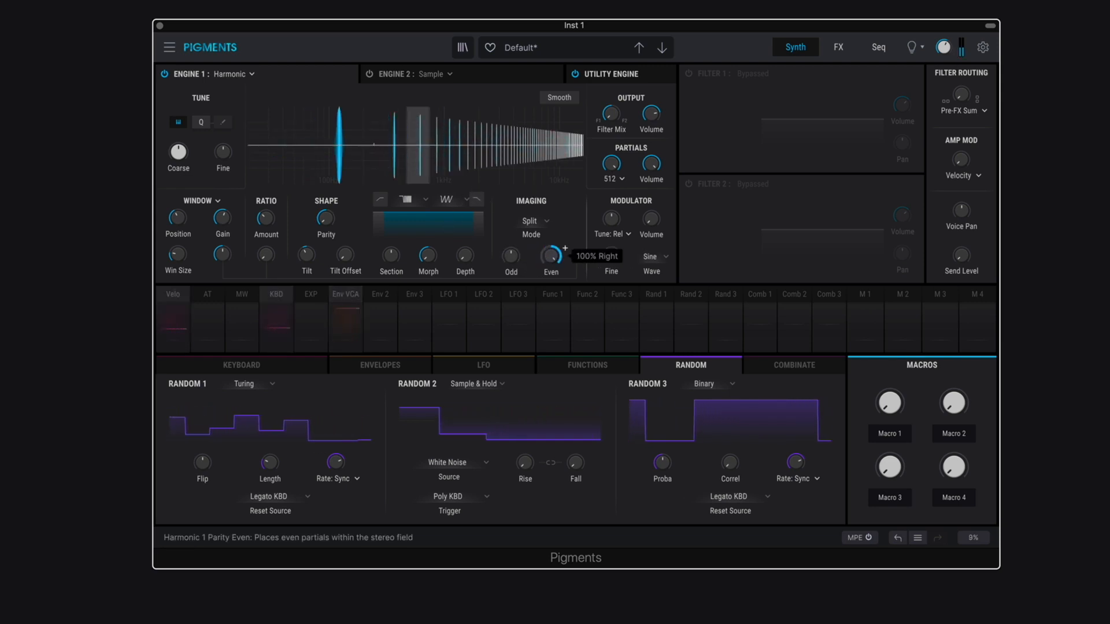
double_click(550, 256)
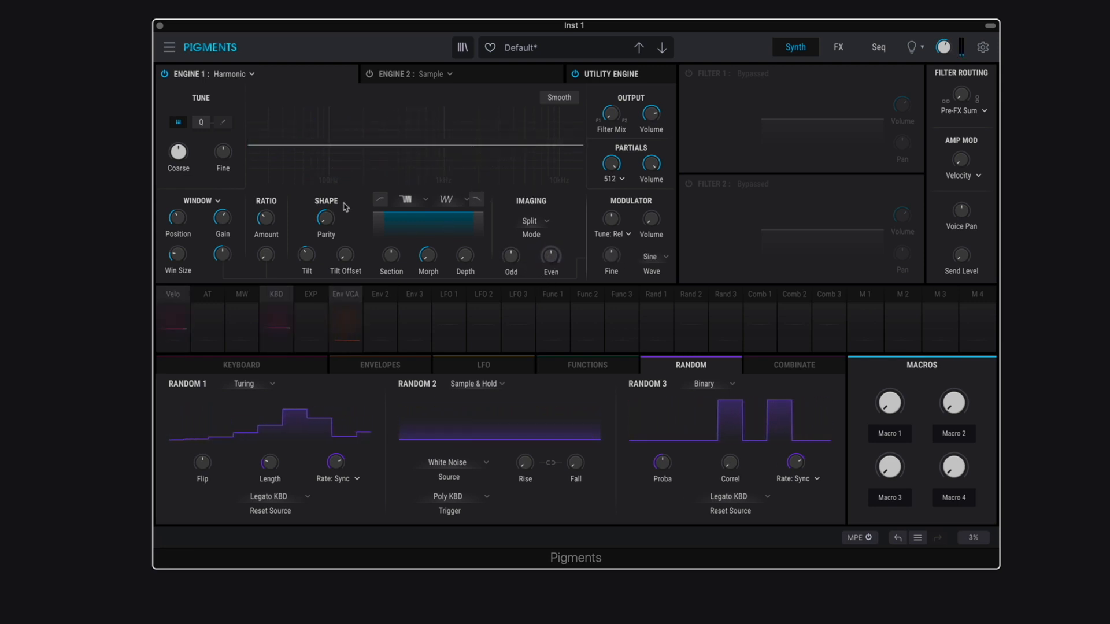
Reset Engine 1's Parity and pan the partials in Split imaging, Even 100% right and Odd 24% left 76% right
double_click(327, 220)
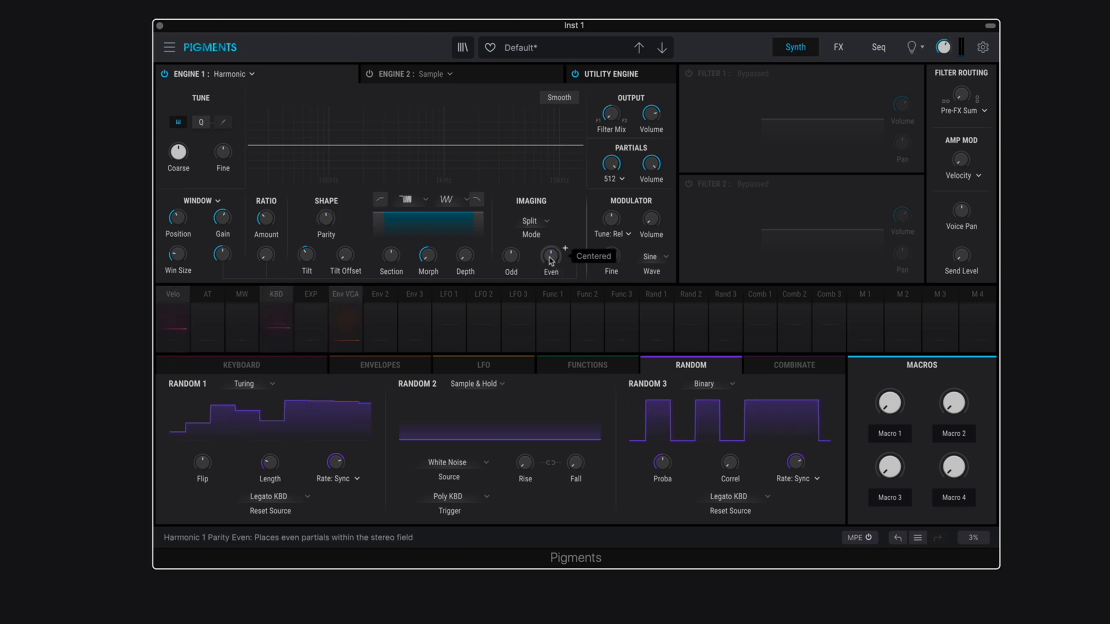
left_click_drag(551, 260, 551, 202)
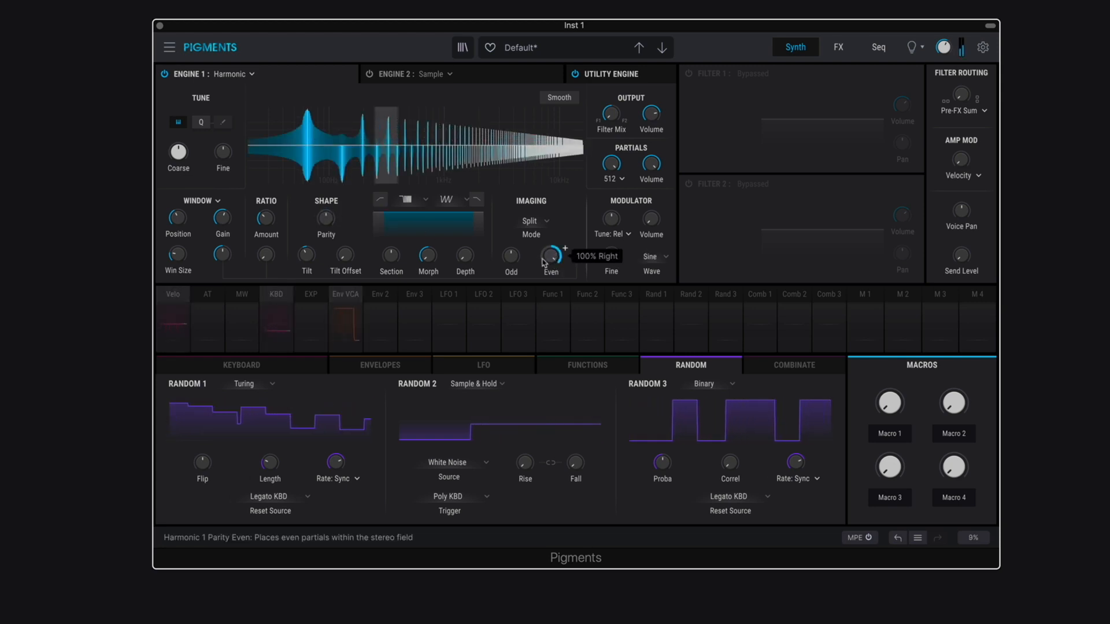
left_click_drag(511, 257, 514, 257)
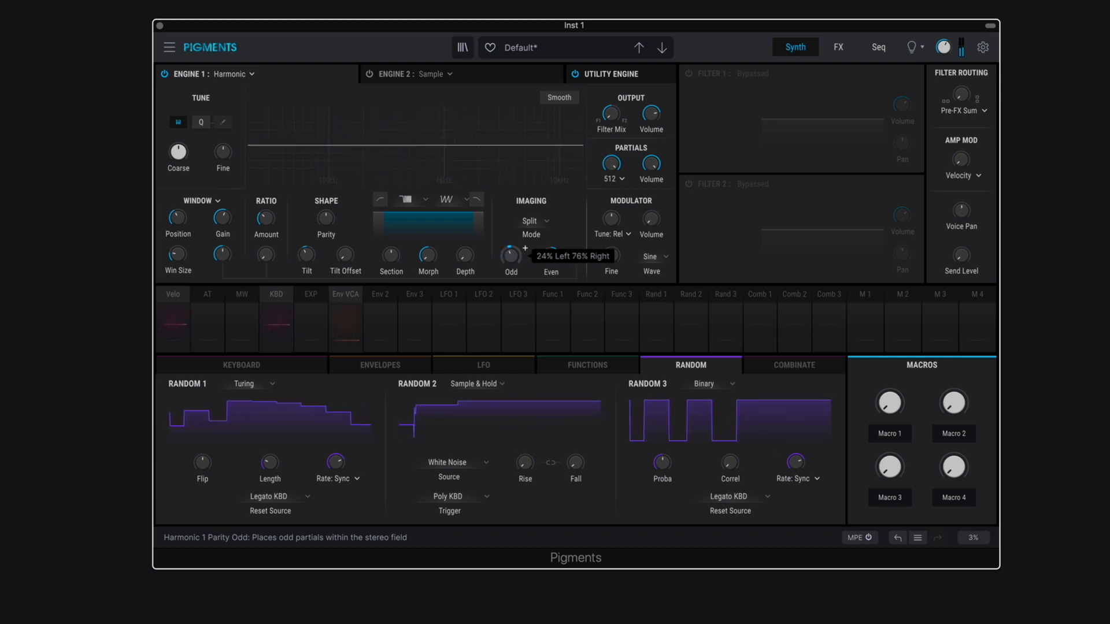
Switch Engine 1's imaging mode to Random and adjust its Depth
left_click(543, 225)
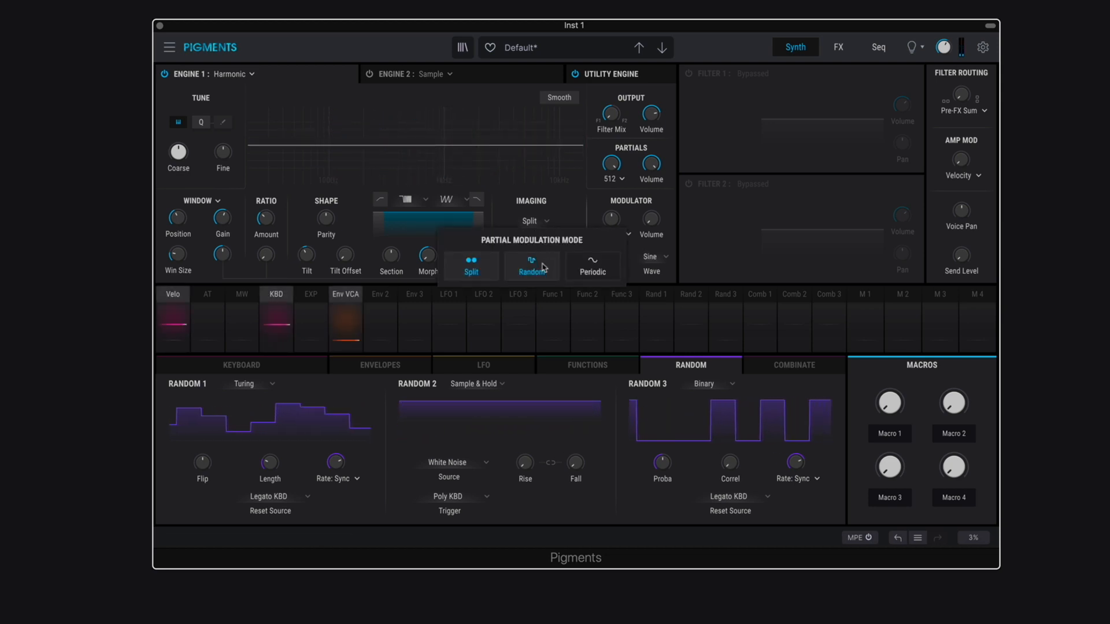
left_click(519, 260)
left_click_drag(551, 256, 565, 249)
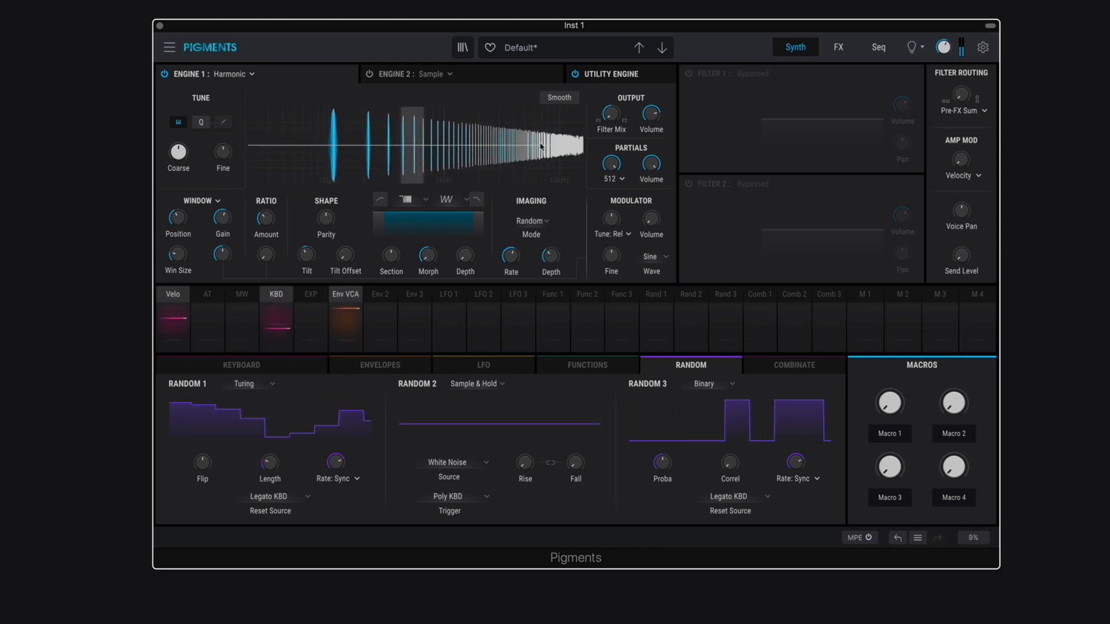
Switch Engine 1's imaging mode to Periodic and adjust its Periods
left_click(529, 221)
left_click(587, 267)
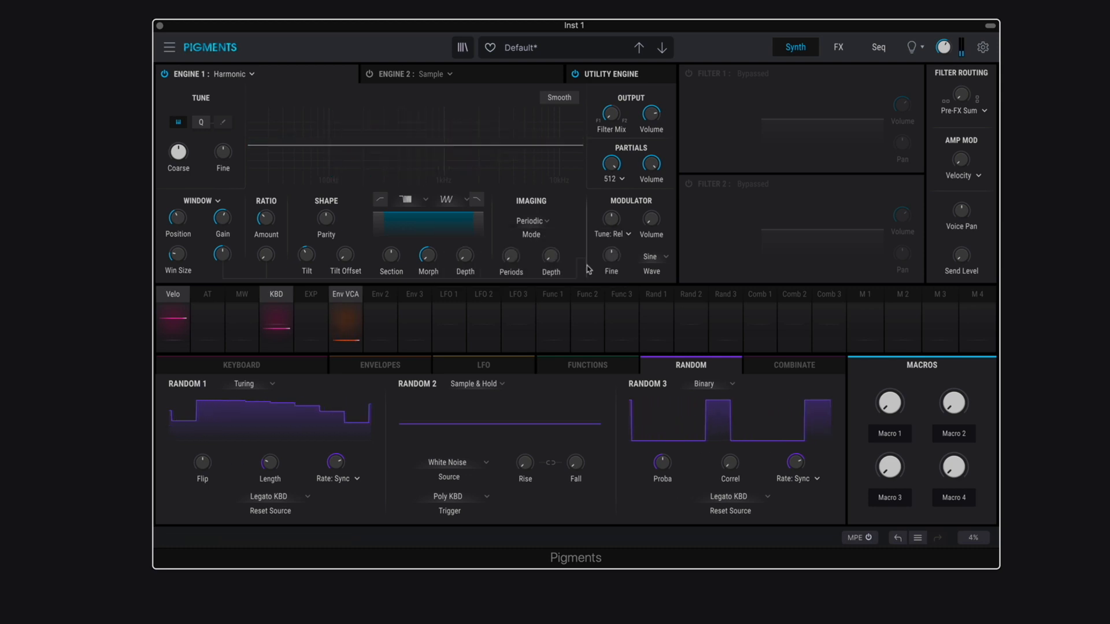
left_click_drag(510, 255, 549, 242)
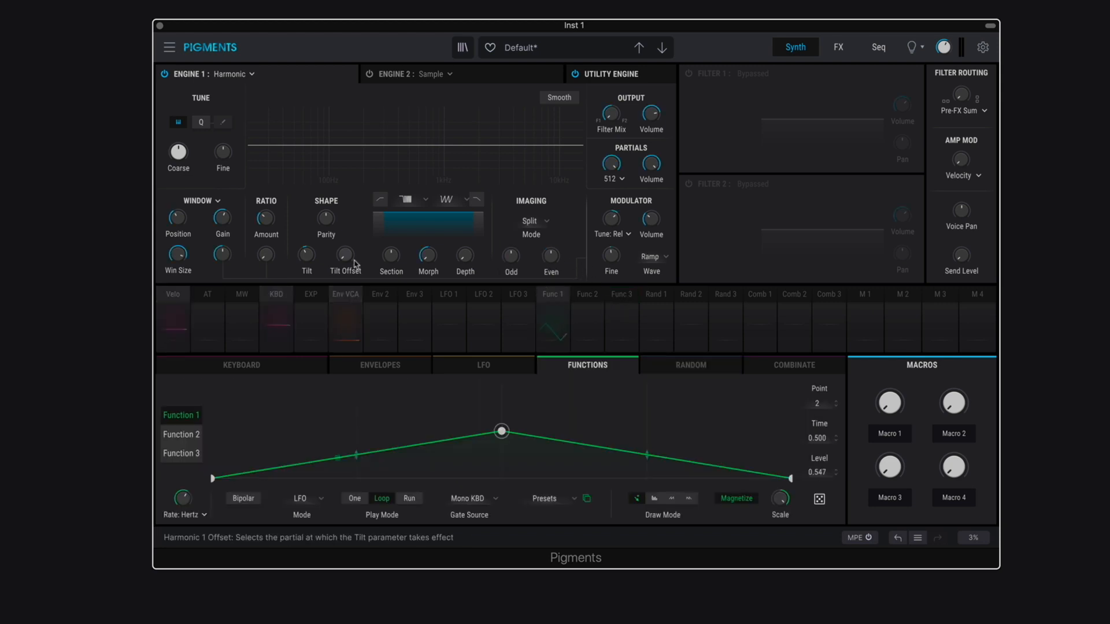
Set Spectrum A of Engine 1's Shape section to Notch and raise the Shape Depth to 100%
left_click(408, 202)
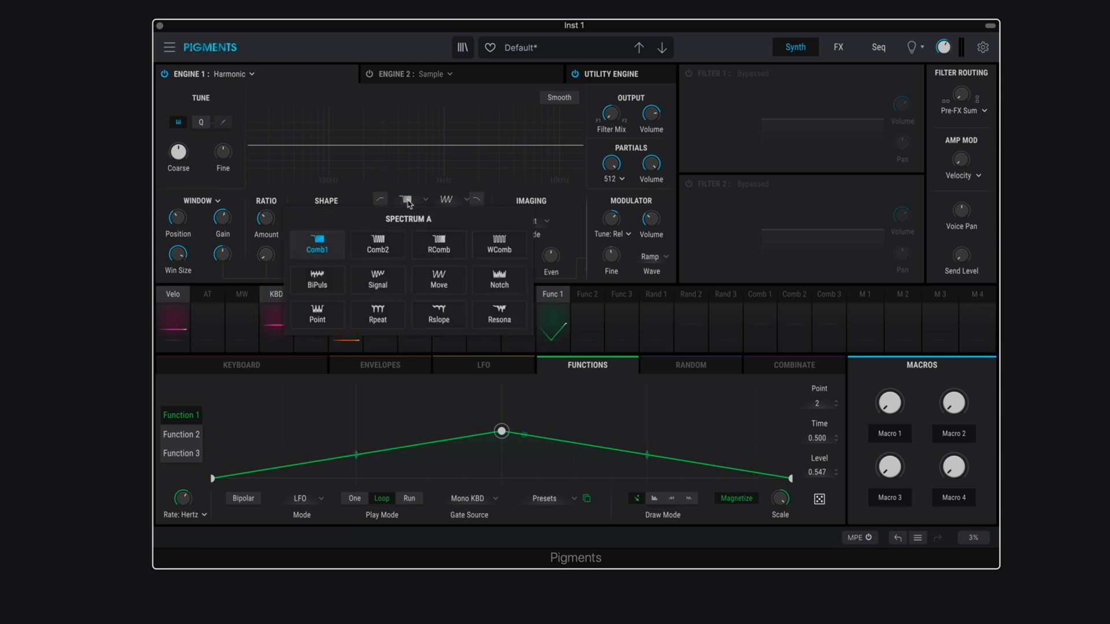
left_click(501, 279)
left_click_drag(459, 263, 458, 229)
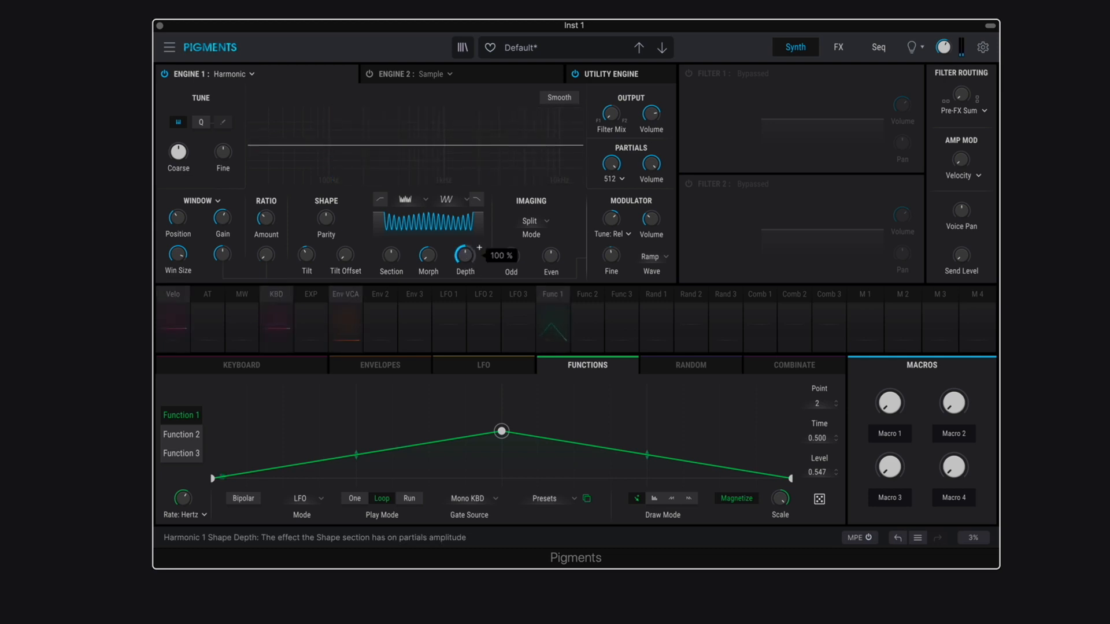
Try raising the Shape Depth of Engine 1 to 200%, and reset it to 100%
left_click_drag(465, 256, 465, 239)
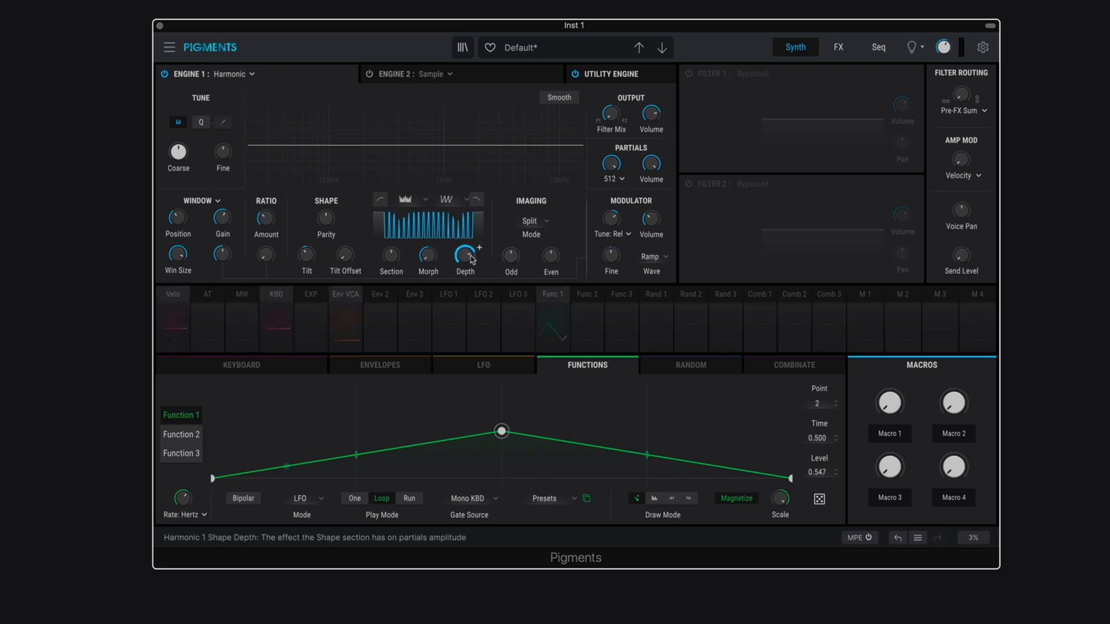
left_click_drag(464, 254, 465, 226)
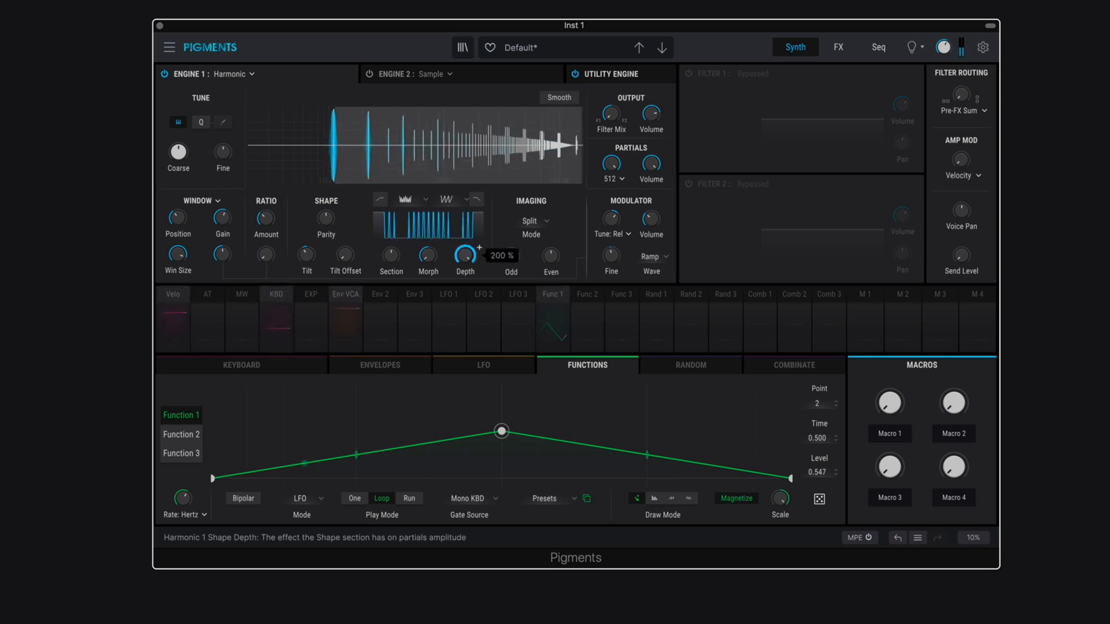
double_click(467, 259)
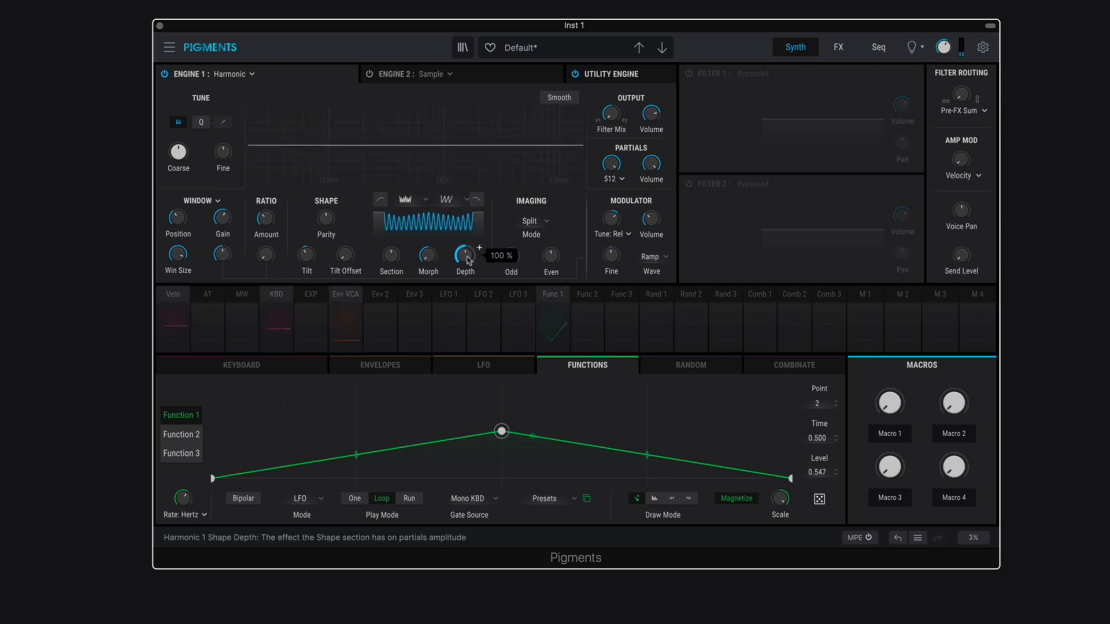
left_click(405, 200)
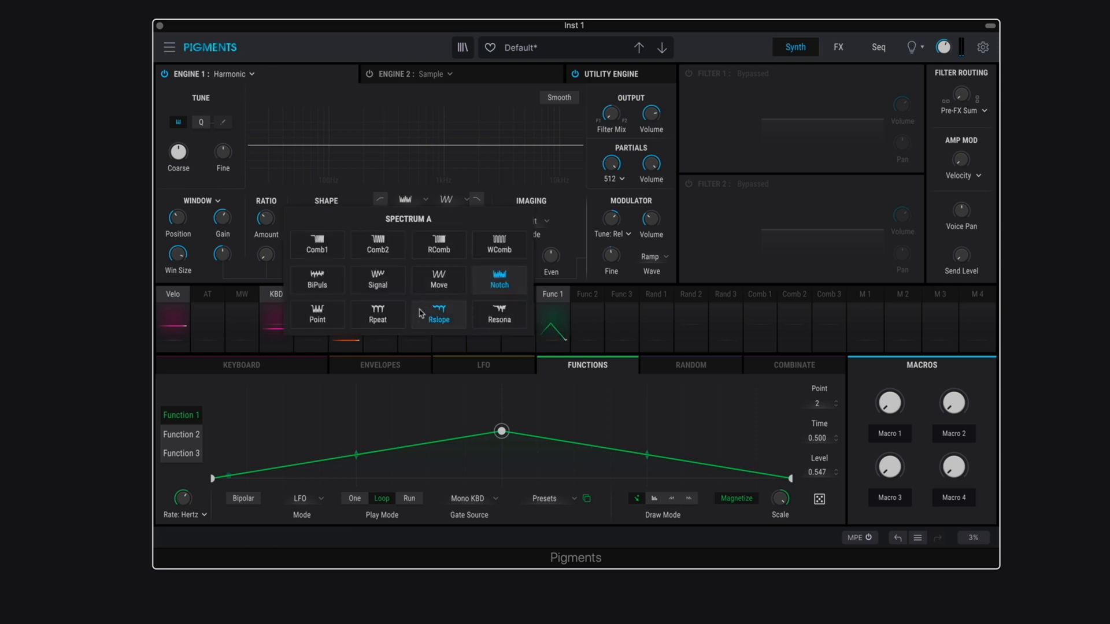
left_click(444, 201)
left_click(445, 201)
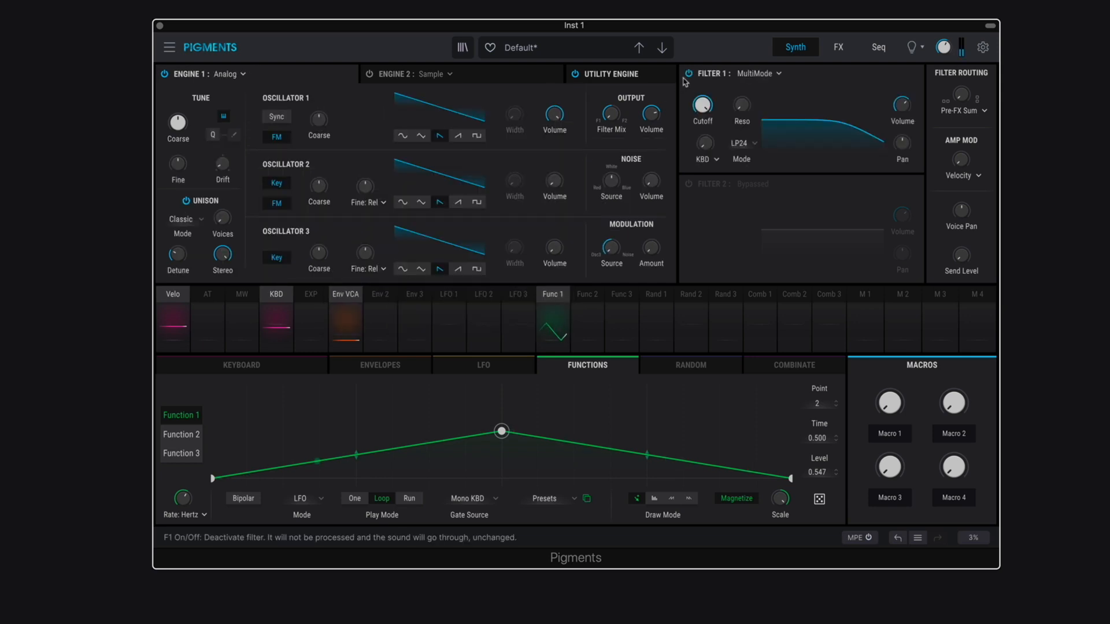
Change Filter 1's type to Jup-8 and lower its Cutoff
left_click(754, 73)
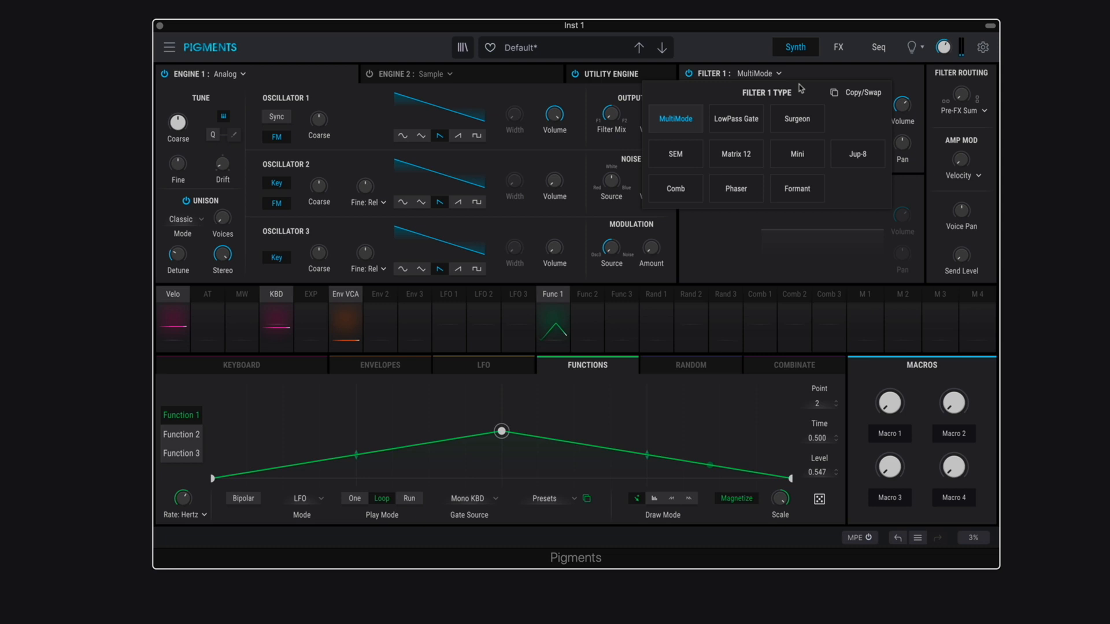
left_click(857, 153)
mouse_move(704, 106)
left_mouse_down()
mouse_move(703, 132)
mouse_move(704, 120)
left_mouse_up()
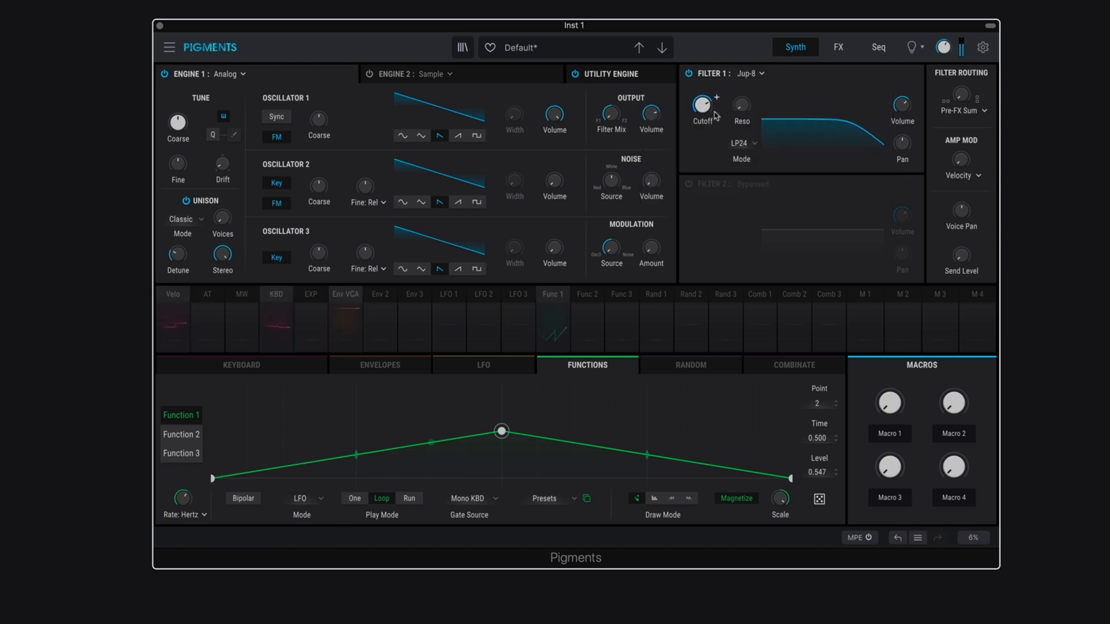
Route Env 2 to Filter 1's Cutoff with a modulation amount of 0.19
left_click(343, 296)
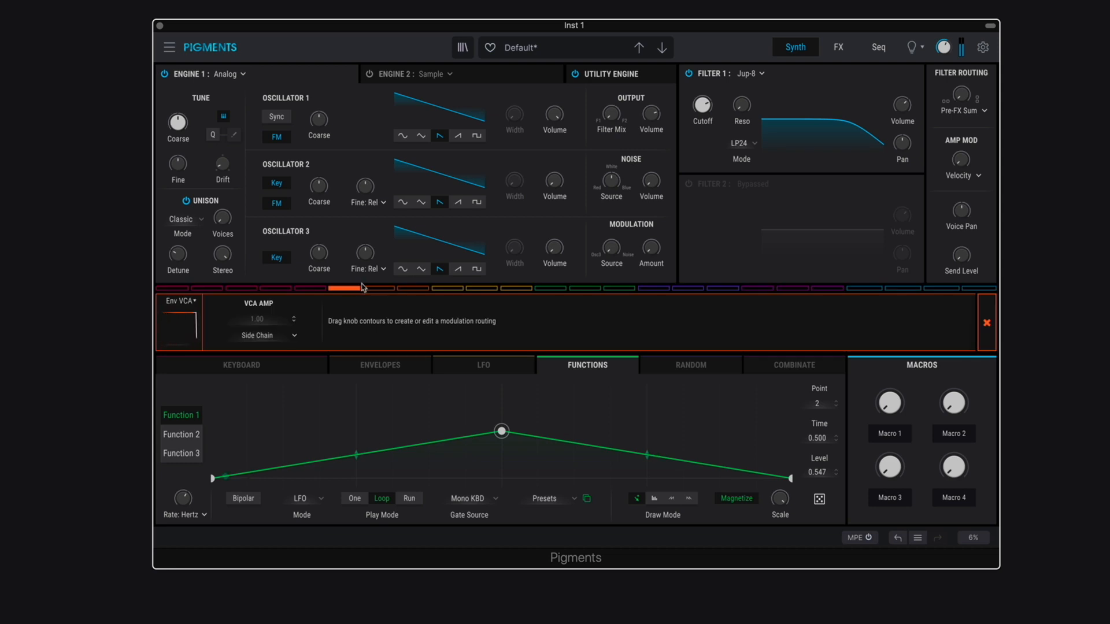
left_click(987, 323)
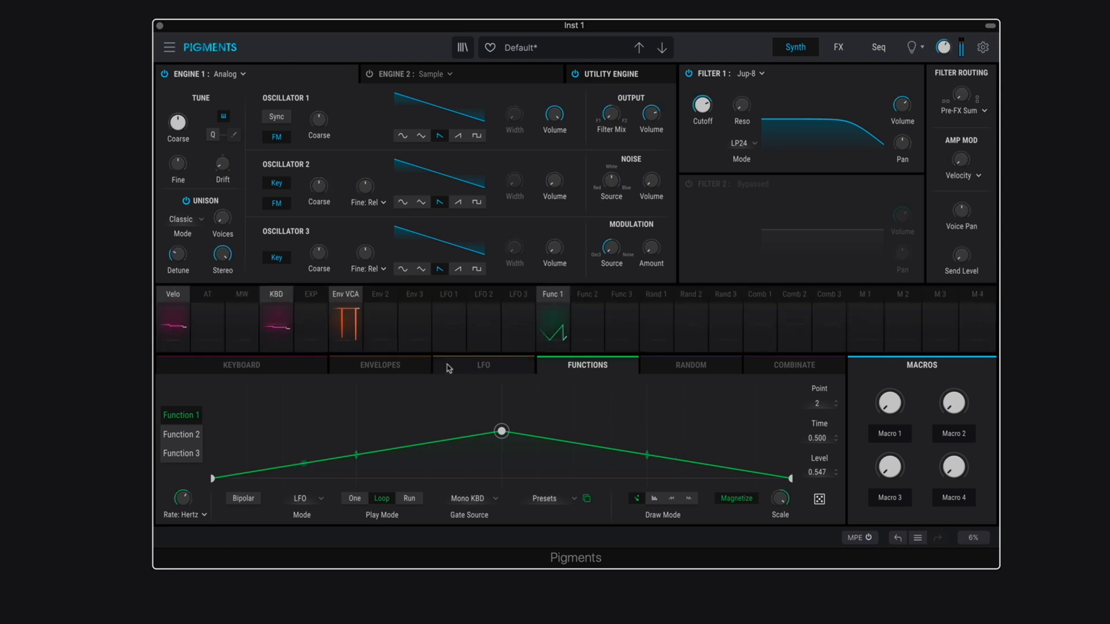
left_click(391, 306)
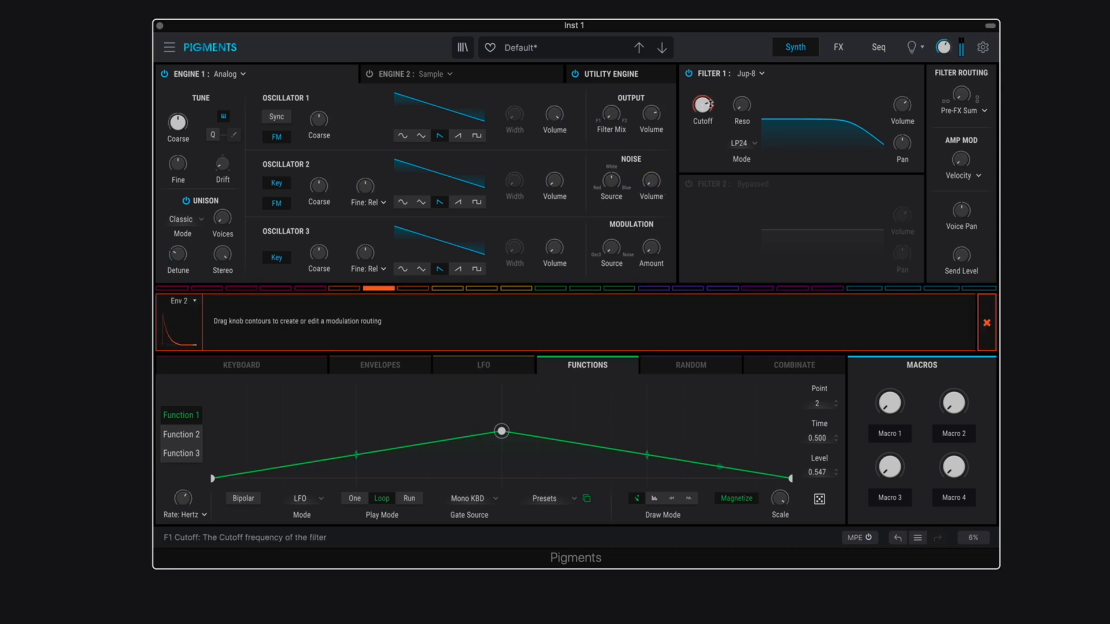
mouse_move(710, 108)
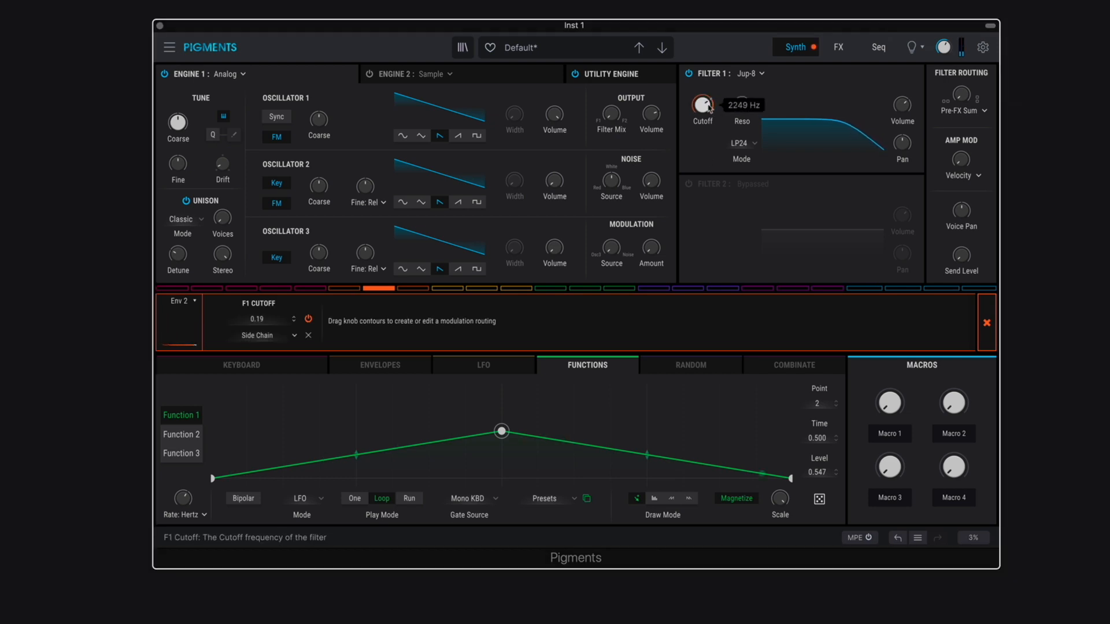
left_click(986, 330)
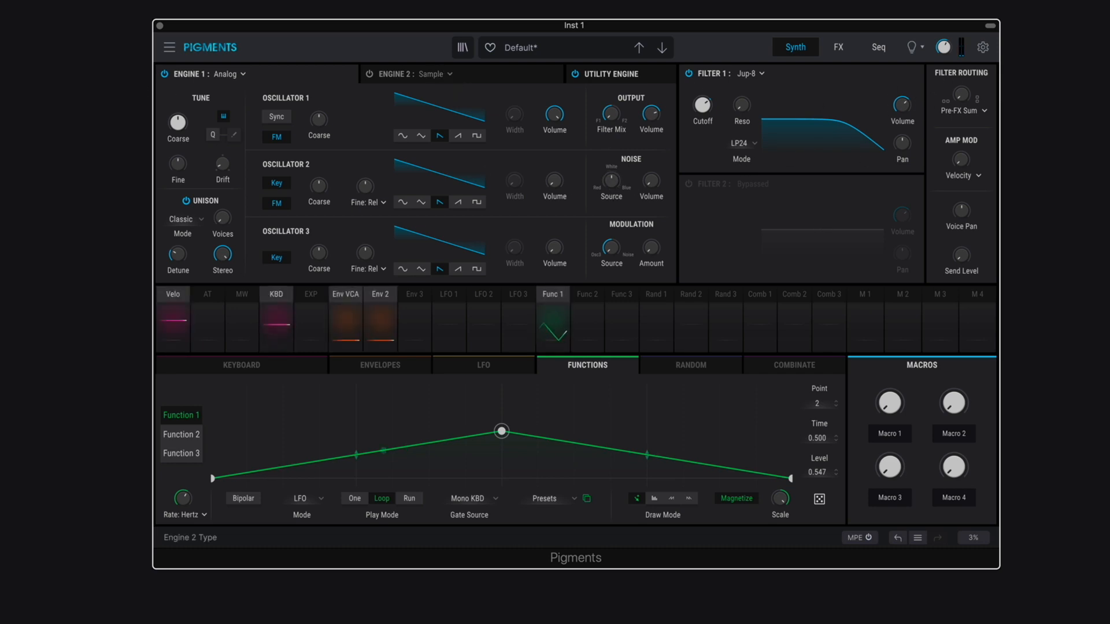
Set the filter routing mode to Split
left_click(957, 114)
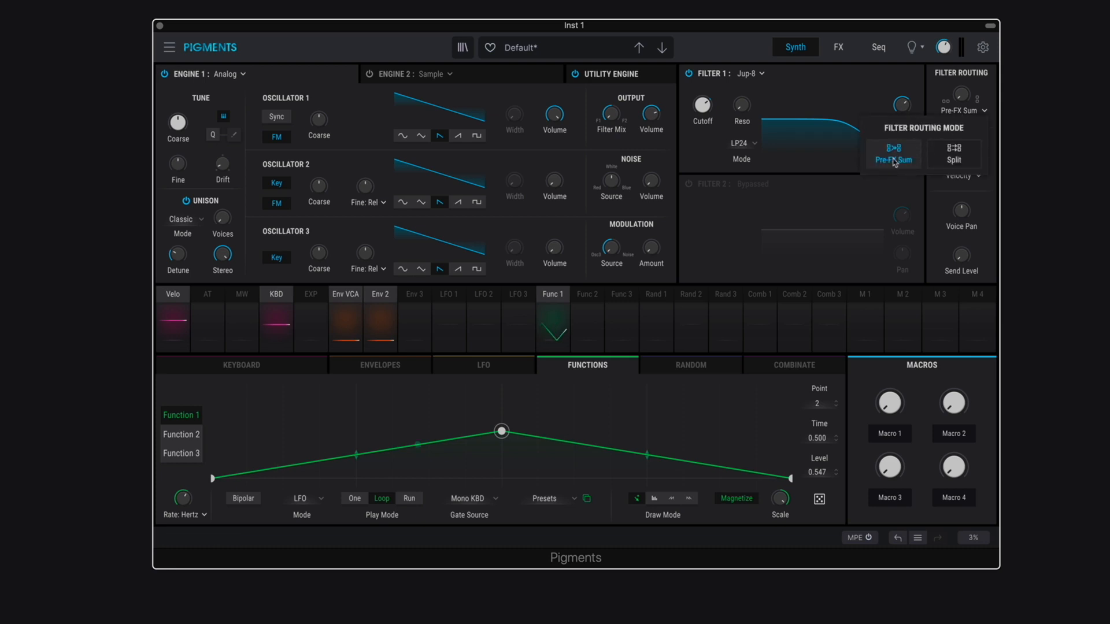
left_click(954, 154)
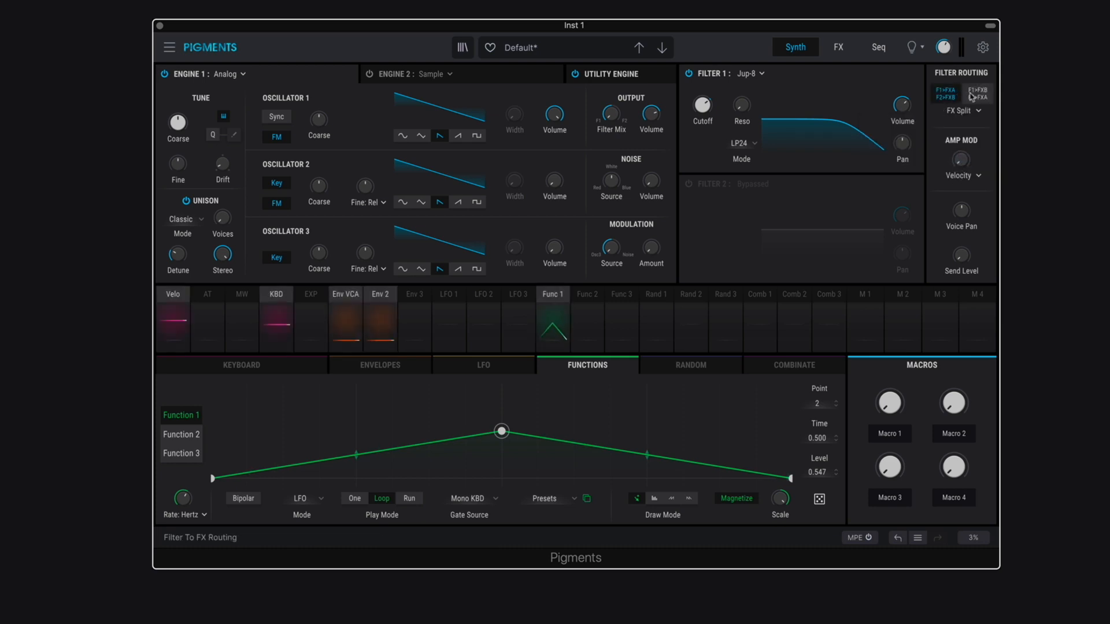
Route Filter 1 to FX A and Filter 2 to FX B, and view the available filter routing modes
left_click(947, 95)
left_click(976, 112)
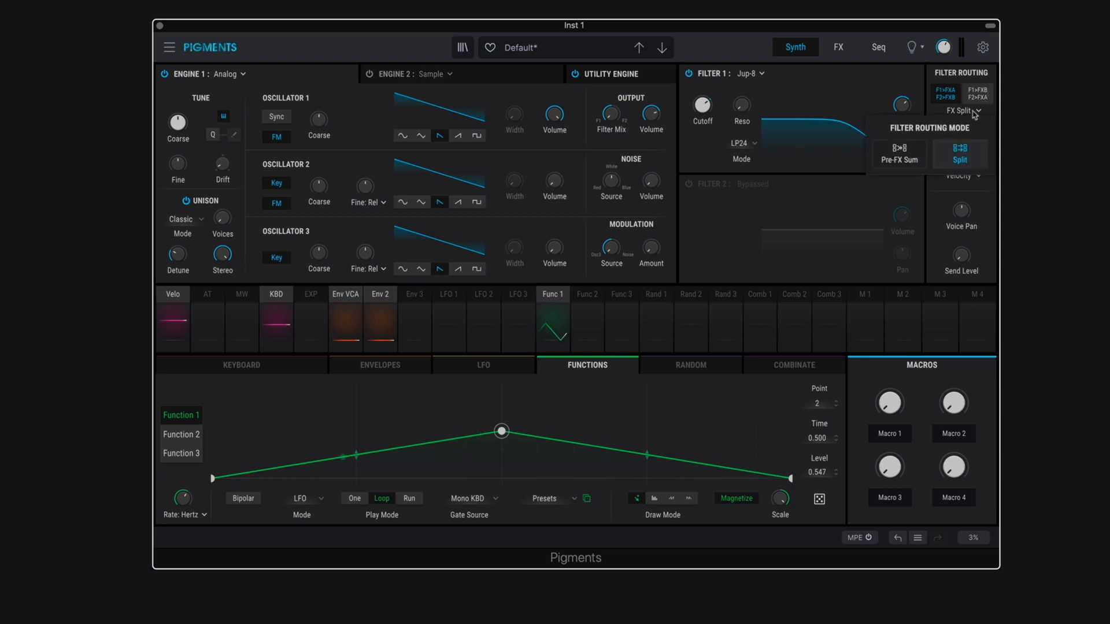
left_click(961, 80)
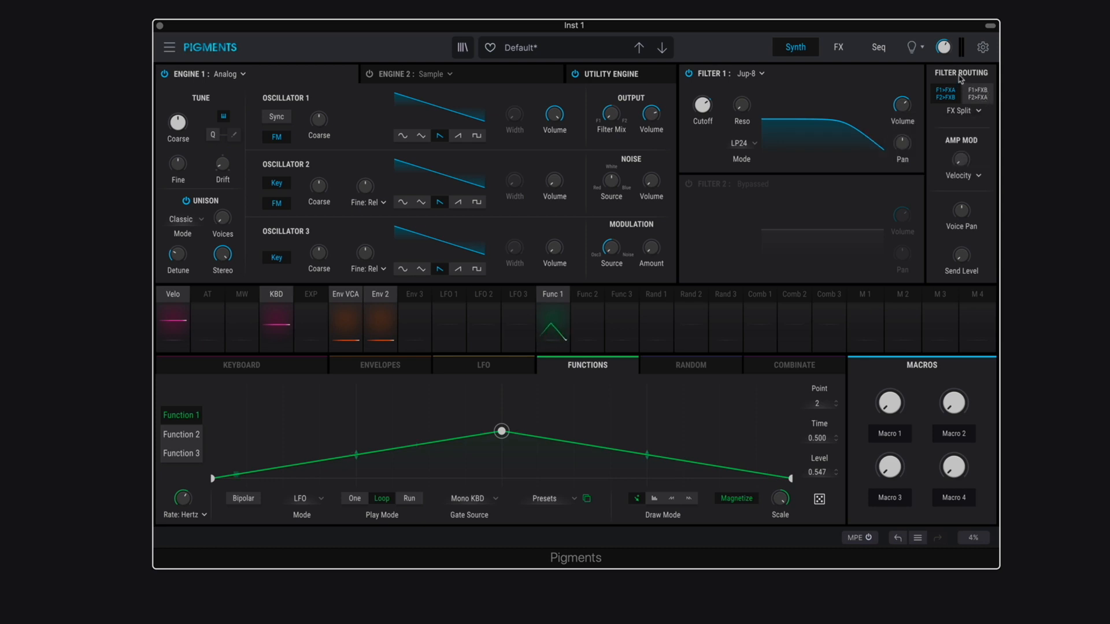
Try enabling Filter 2 alongside the engine's Filter Mix control, and switch Filter 2 off again
left_click(689, 184)
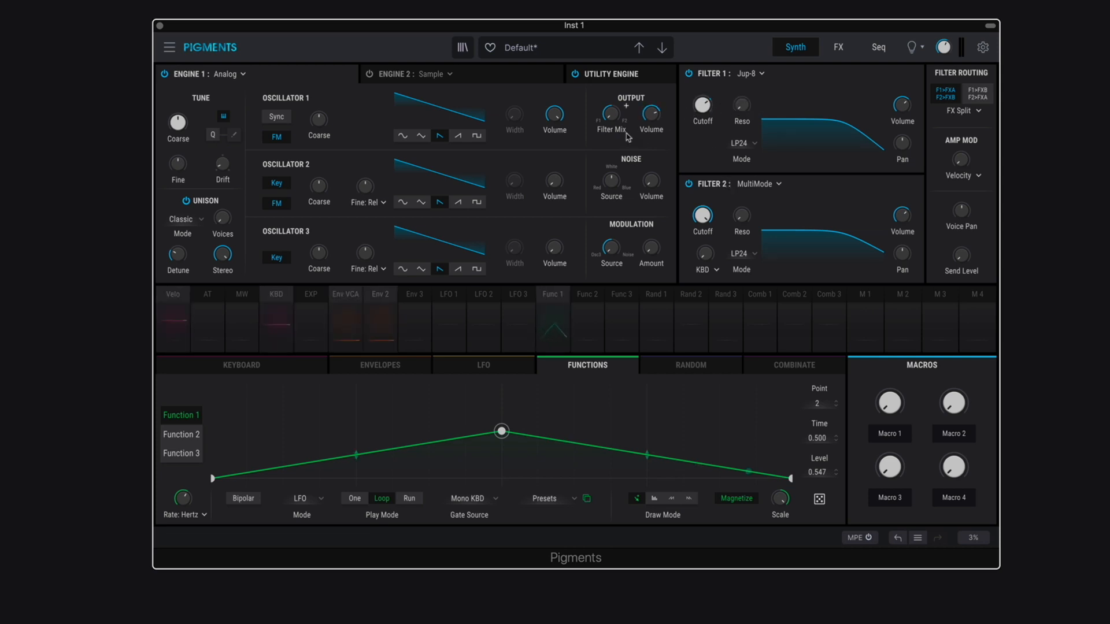
left_click_drag(611, 114, 611, 95)
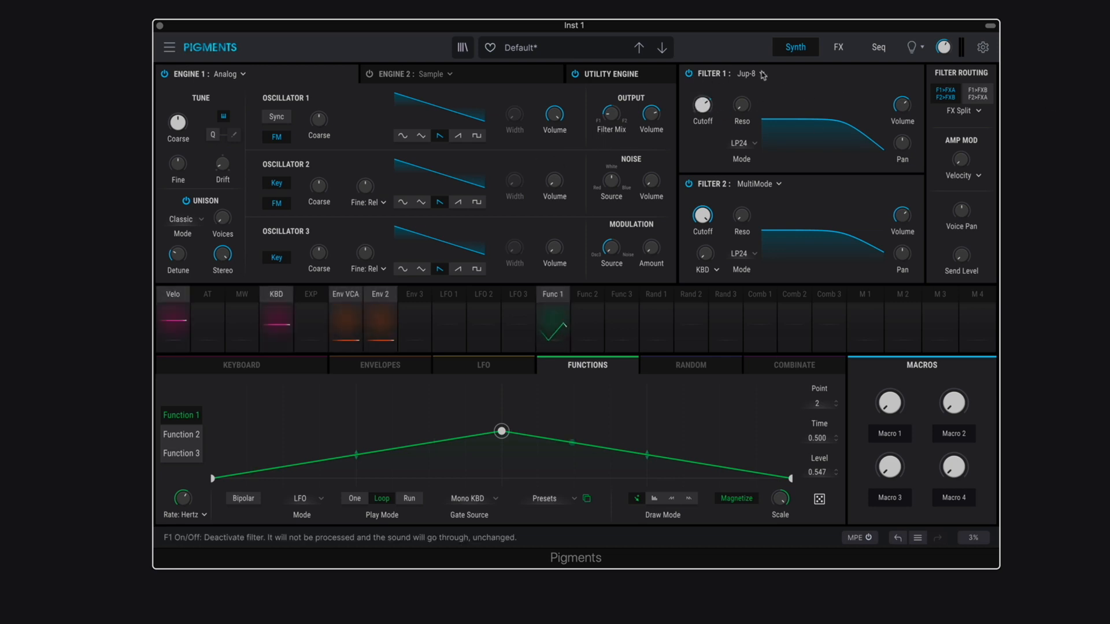
left_click(692, 184)
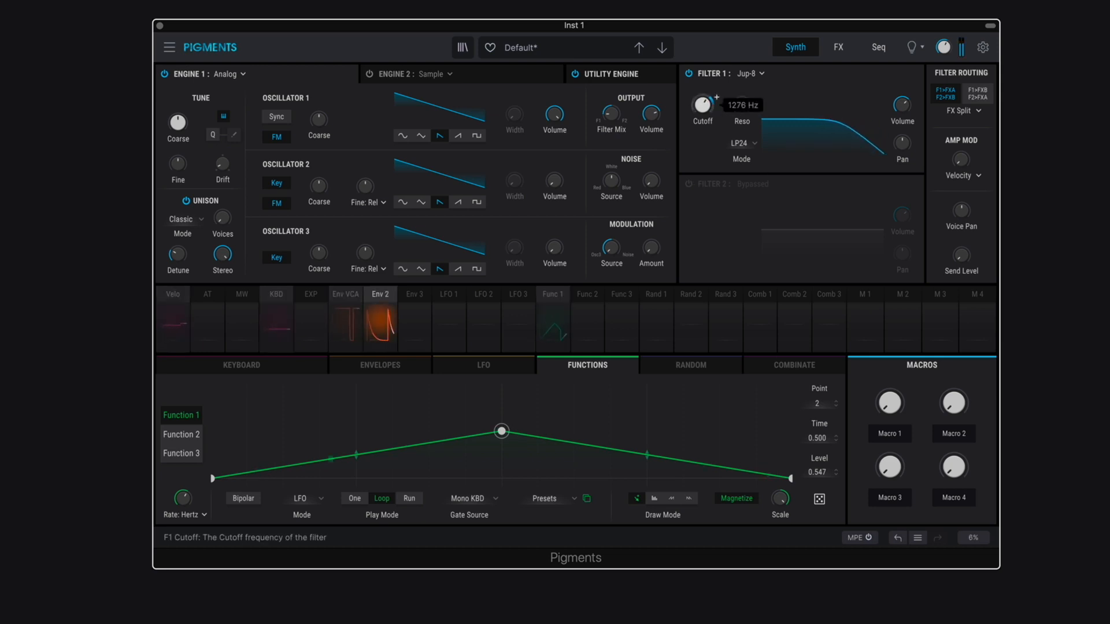
Set the filter routing mode to Pre-FX Sum and raise Filter 1's Cutoff to about 2125 Hz
left_click(965, 112)
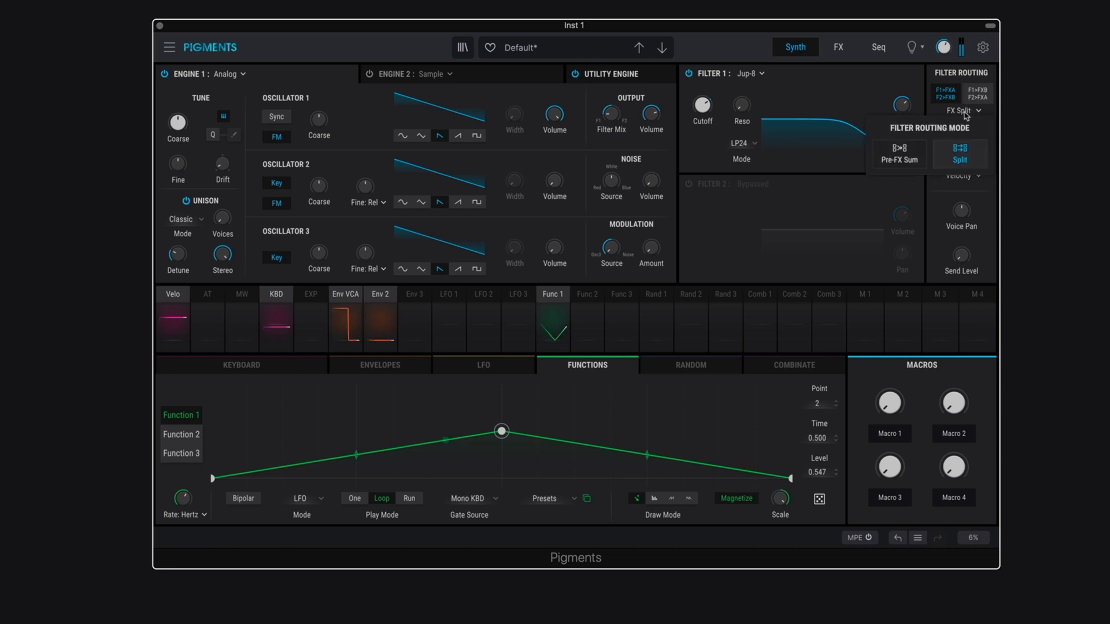
left_click(907, 158)
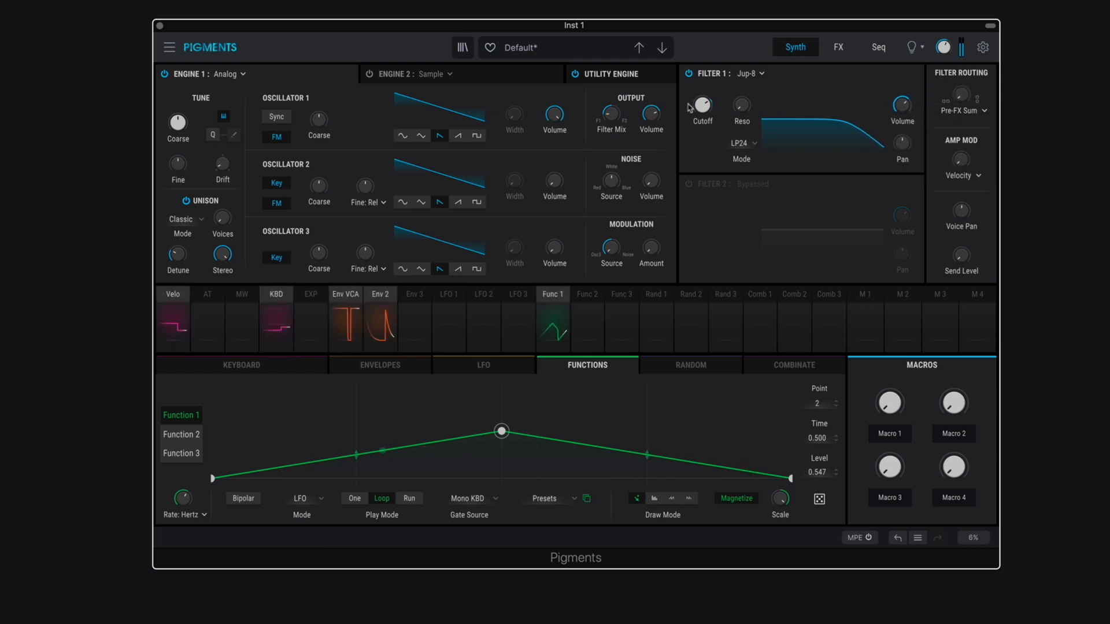
left_click_drag(704, 106, 703, 112)
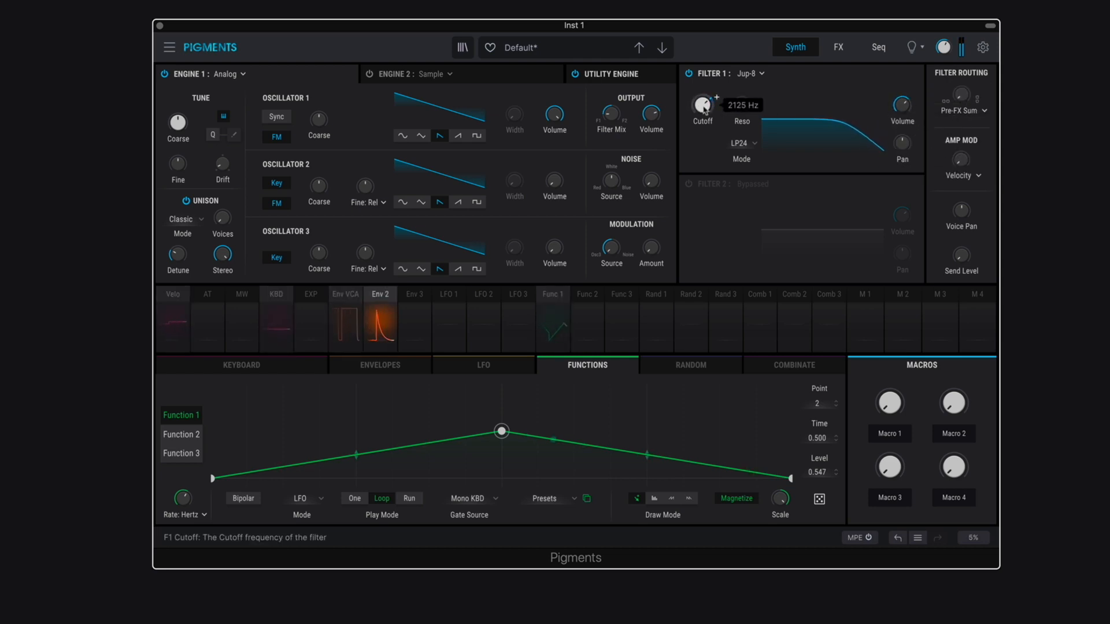
Load the Chorus JUN-6 effect into the empty third slot of FX A
left_click(837, 48)
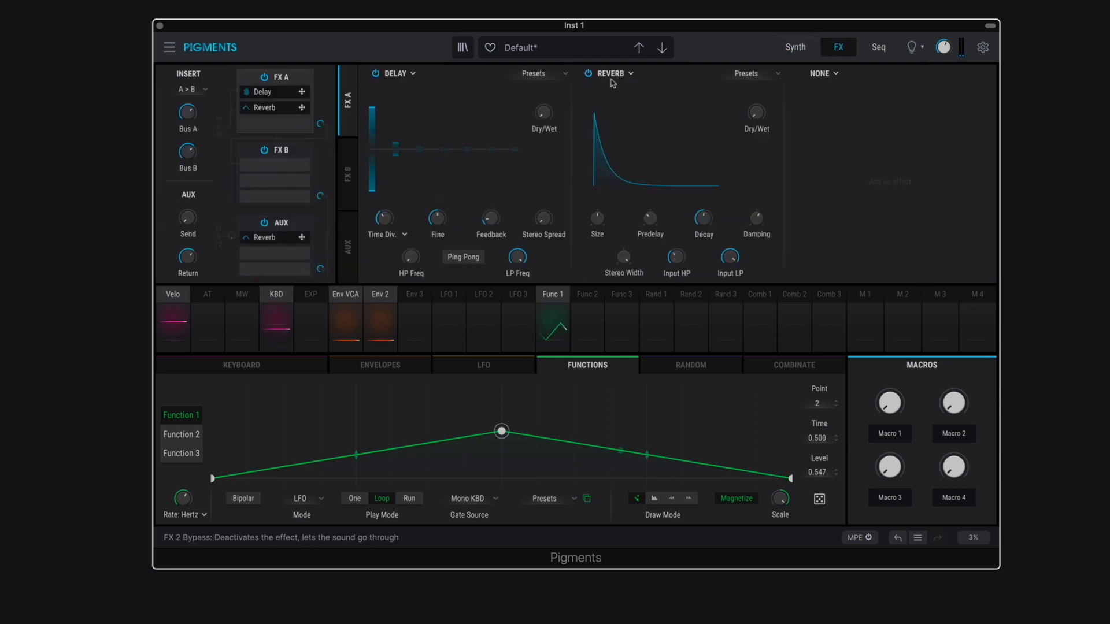
left_click(819, 74)
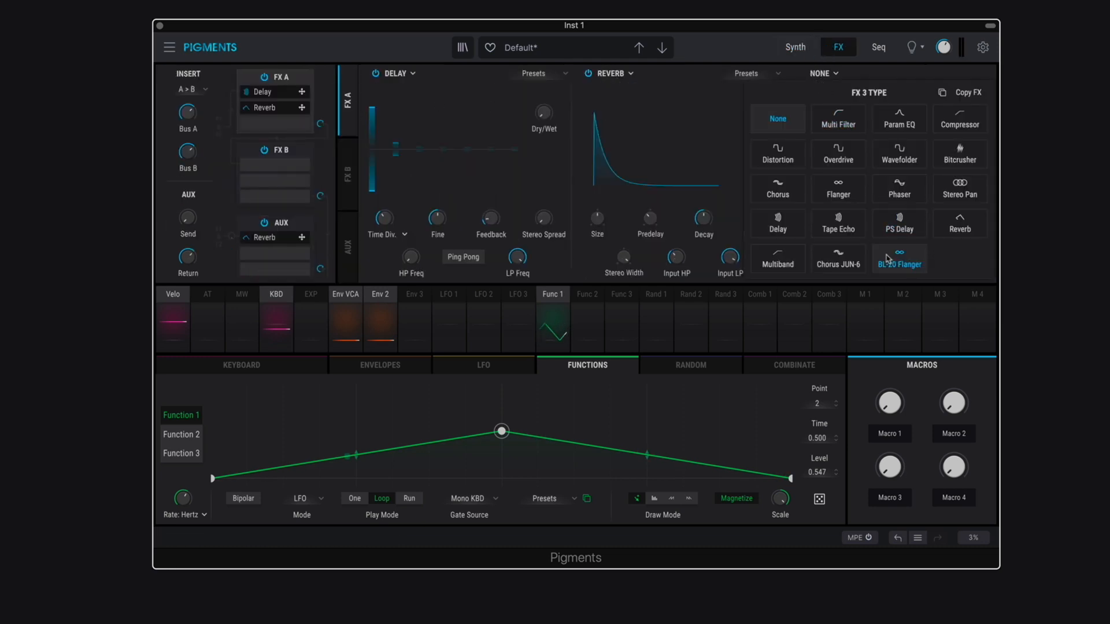
left_click(854, 260)
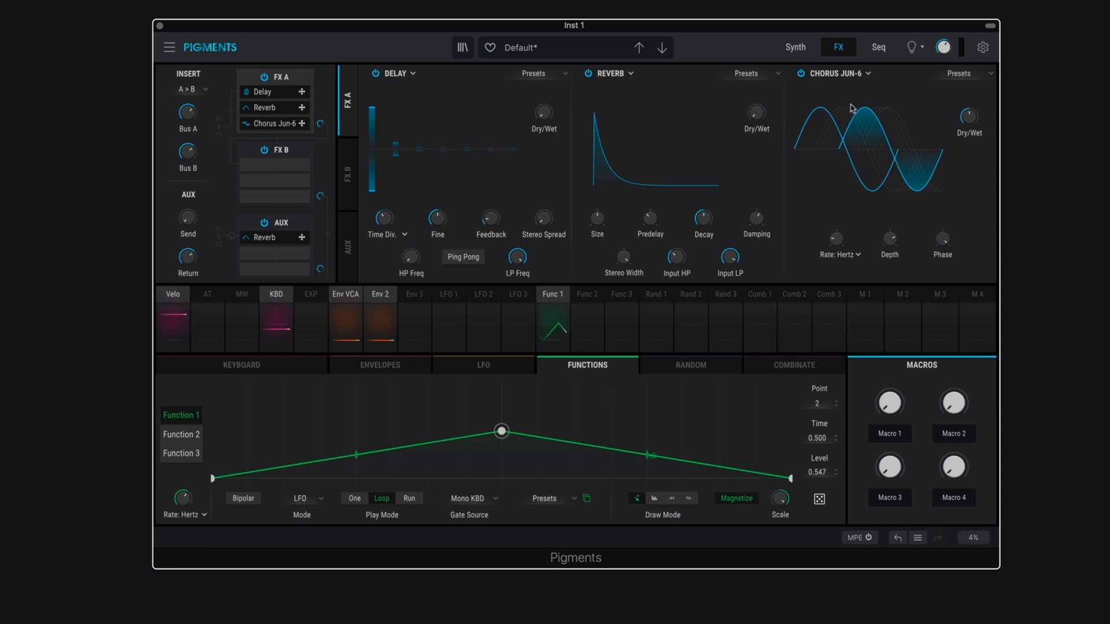
Replace the effect in FX A's third slot with Multiband and raise its Amount
left_click_drag(969, 117, 970, 93)
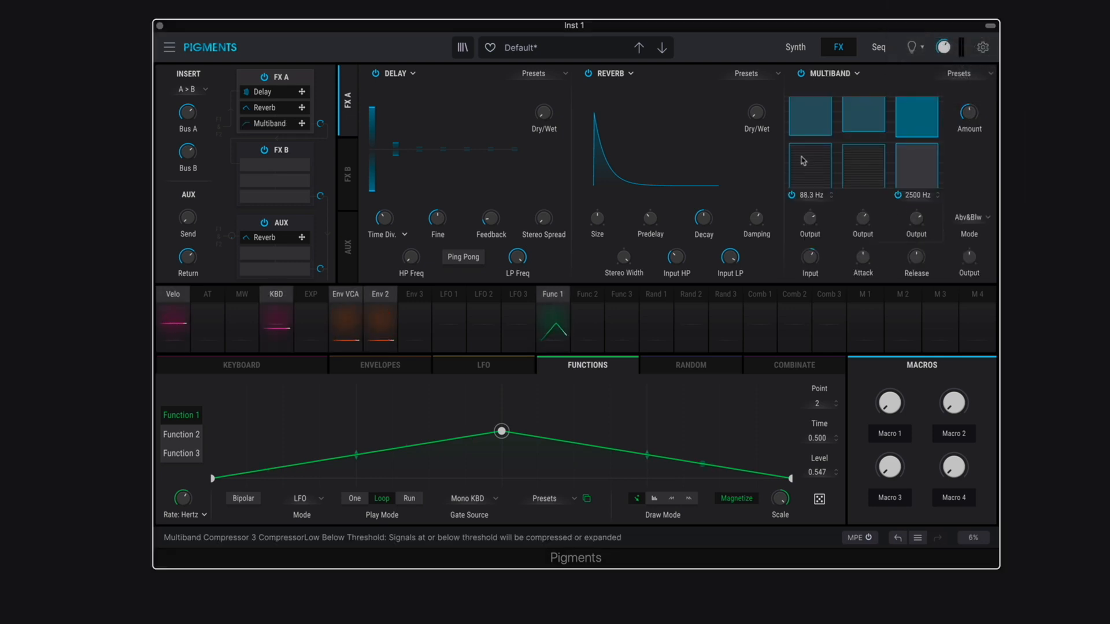
left_click_drag(802, 161, 801, 157)
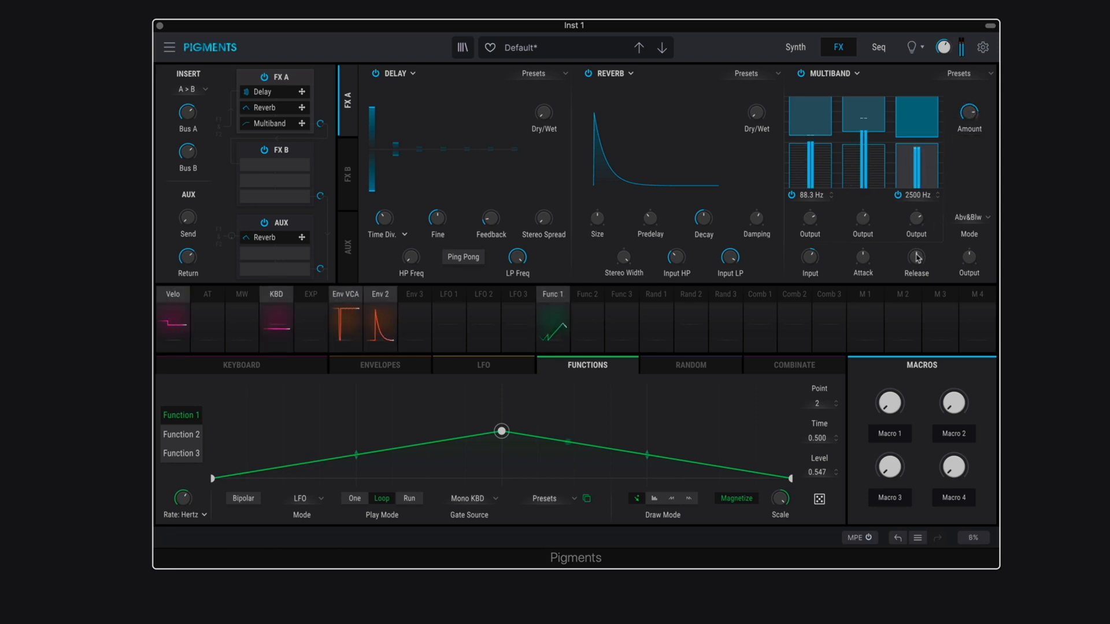
Try the Above Only mode on the Multiband compressor, and return it to Above & Below
left_click(972, 219)
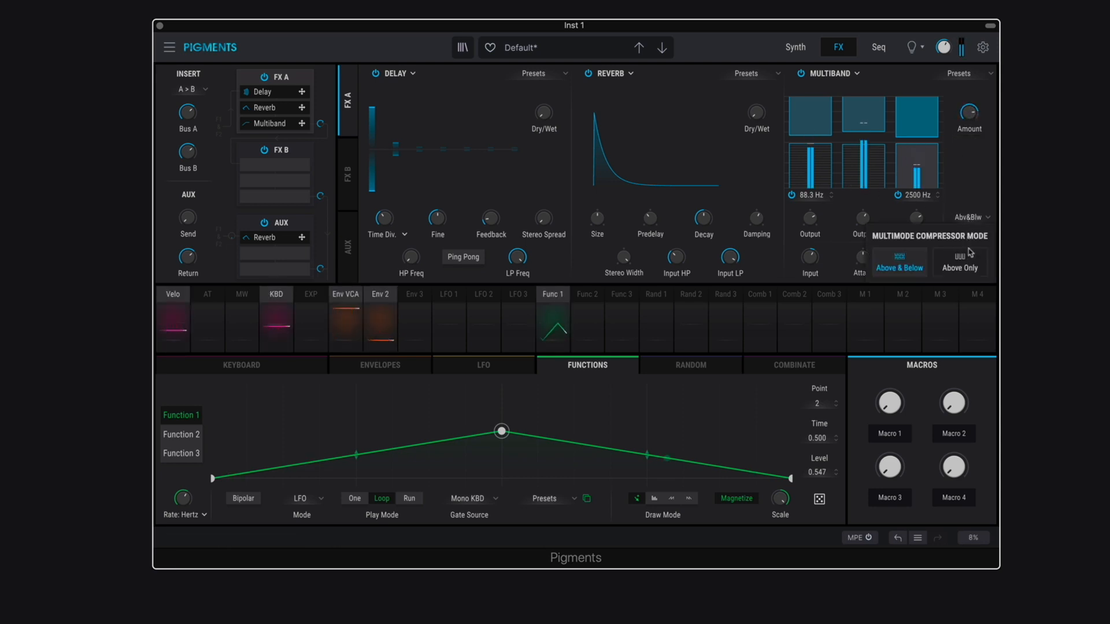
left_click(970, 261)
left_click(971, 219)
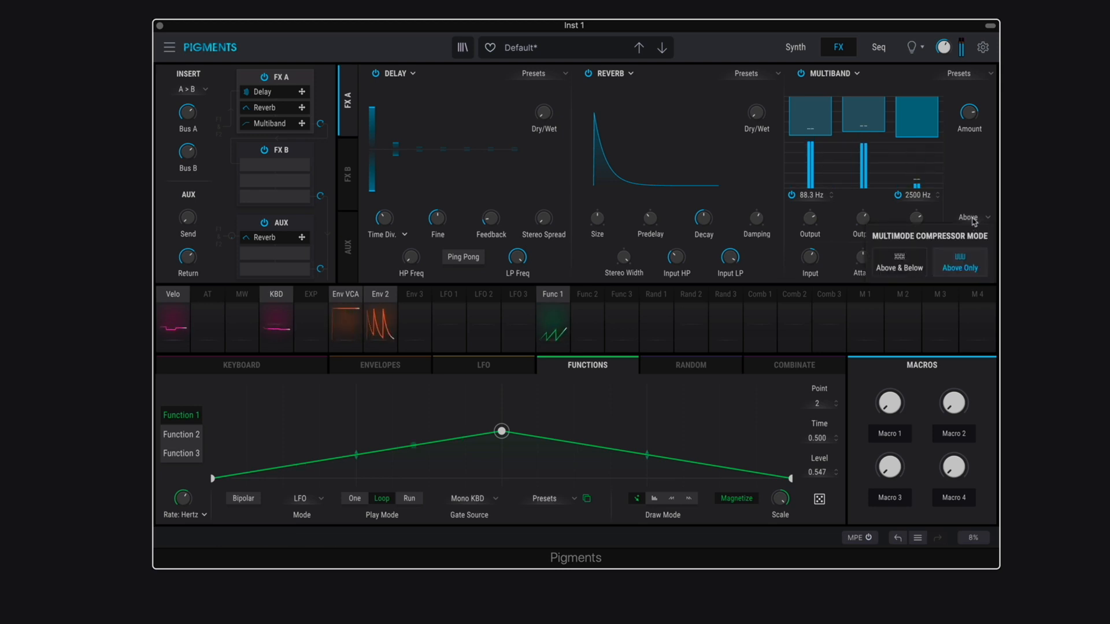
left_click(902, 264)
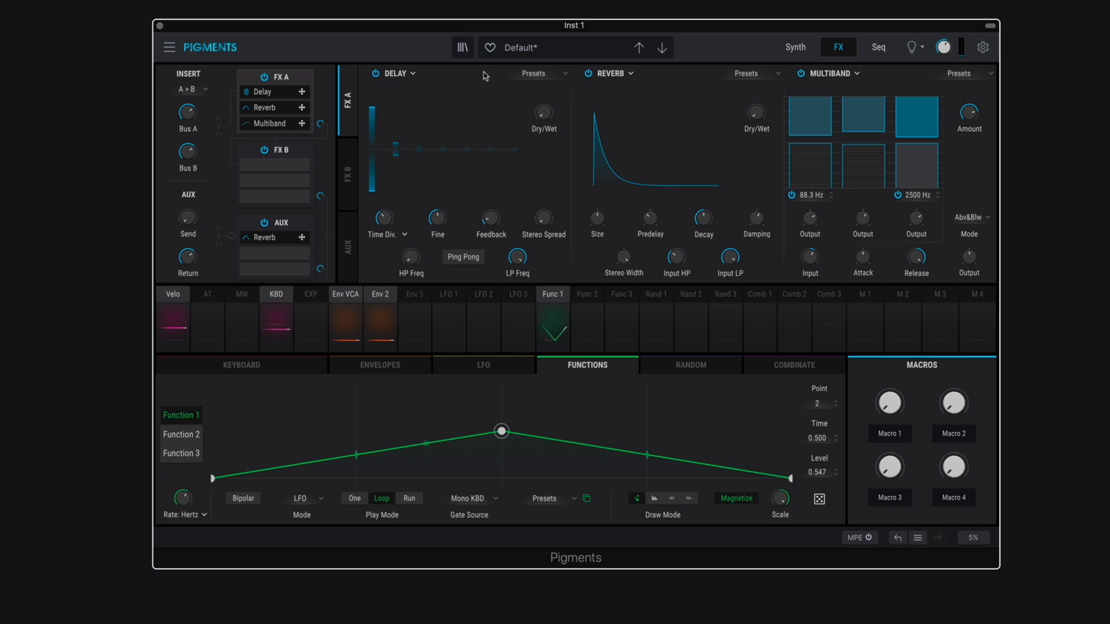
Load the Flume Piano preset from the saved presets in the library
left_click(462, 47)
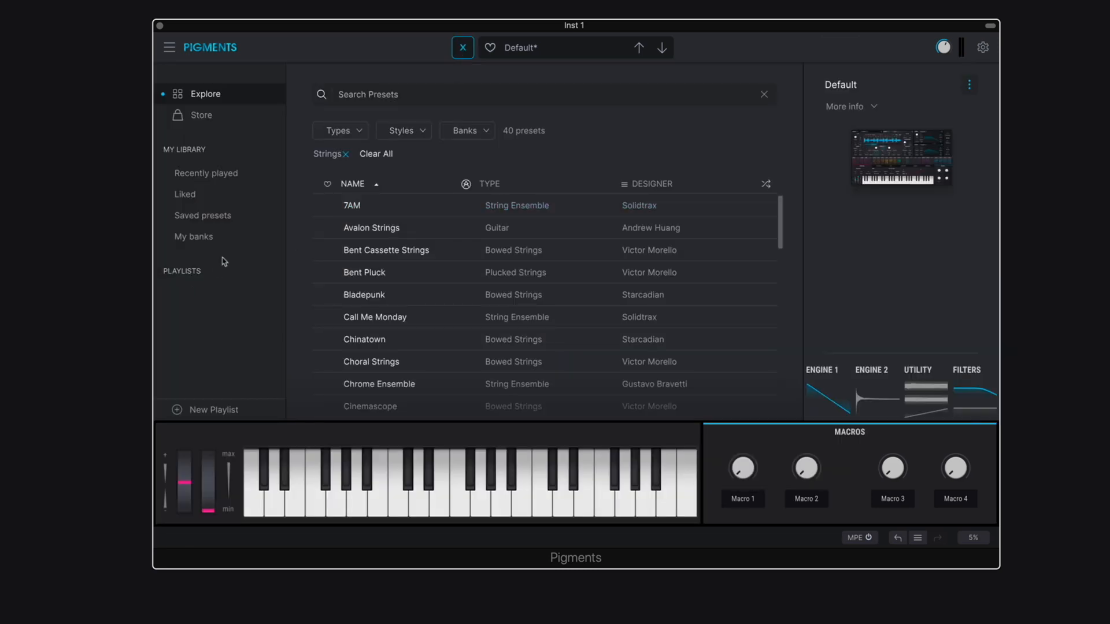
left_click(213, 239)
left_click(209, 217)
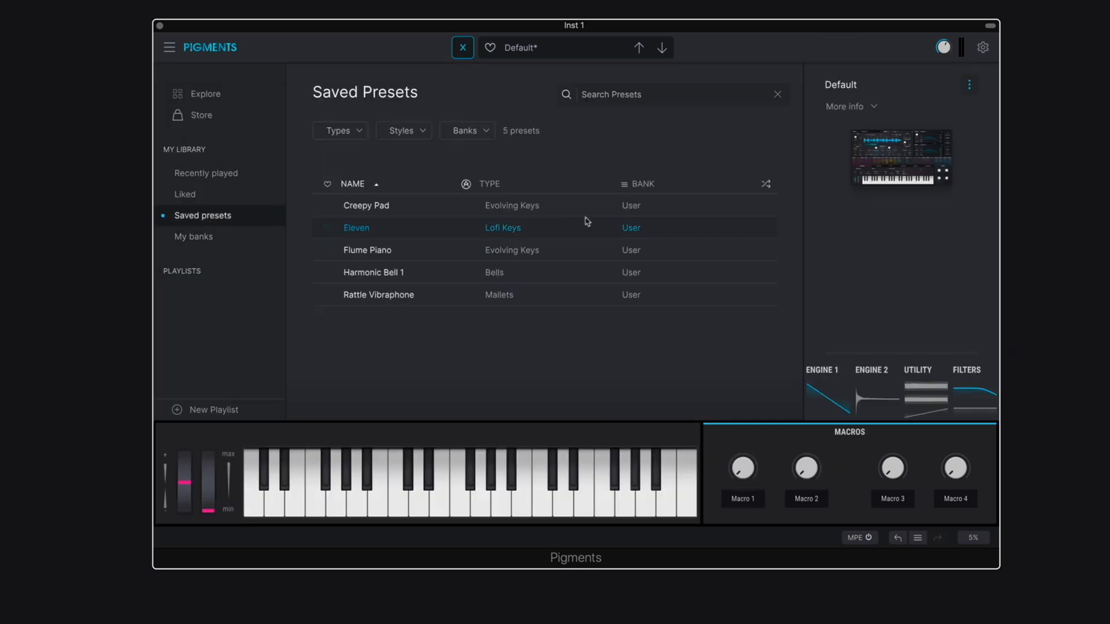
double_click(407, 251)
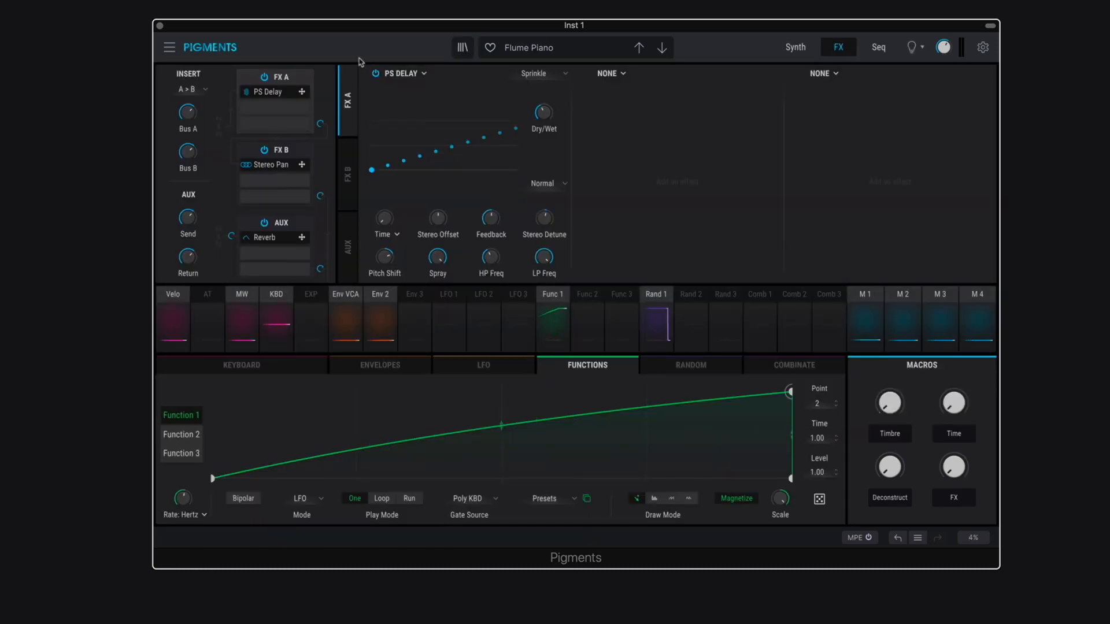
Raise the master volume while the PS Delay in FX A is bypassed, and re-enable the delay
left_click(376, 73)
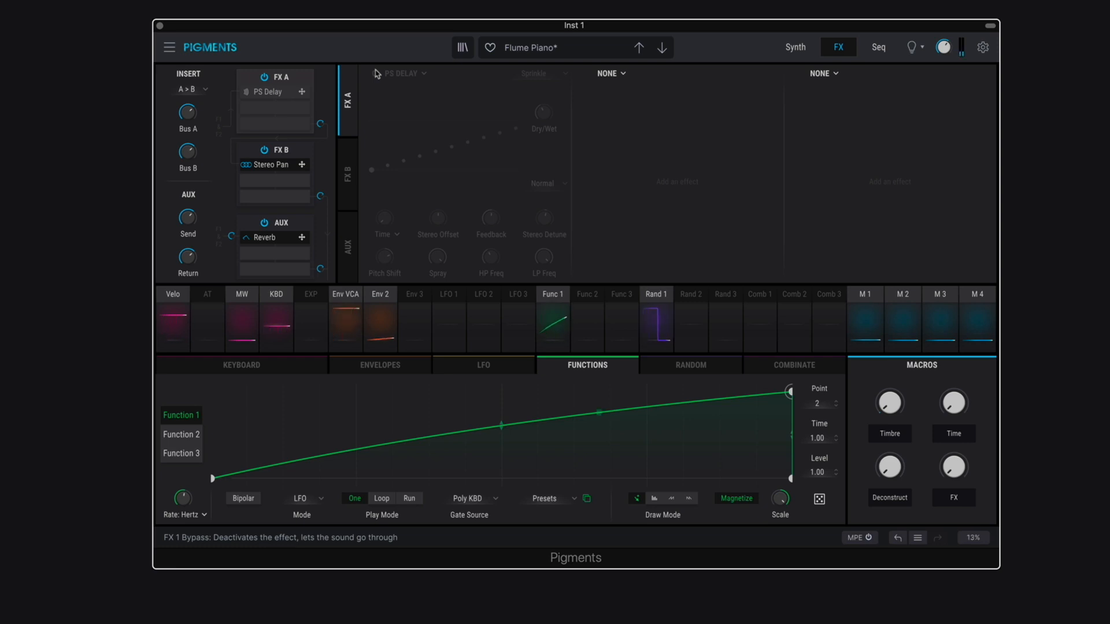
left_click_drag(949, 46, 949, 7)
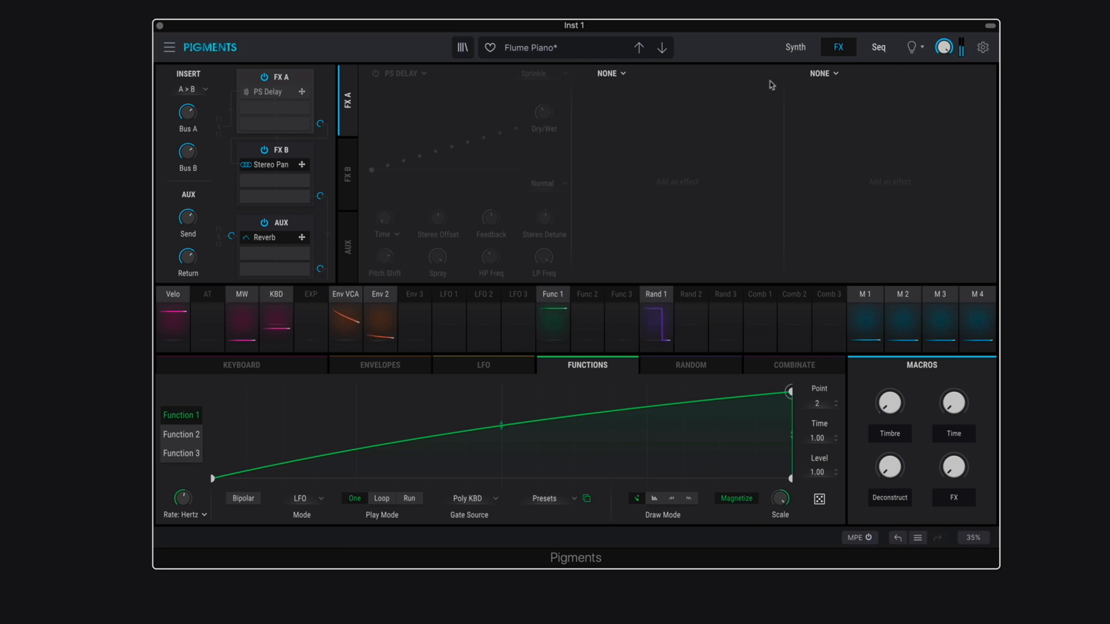
left_click(376, 74)
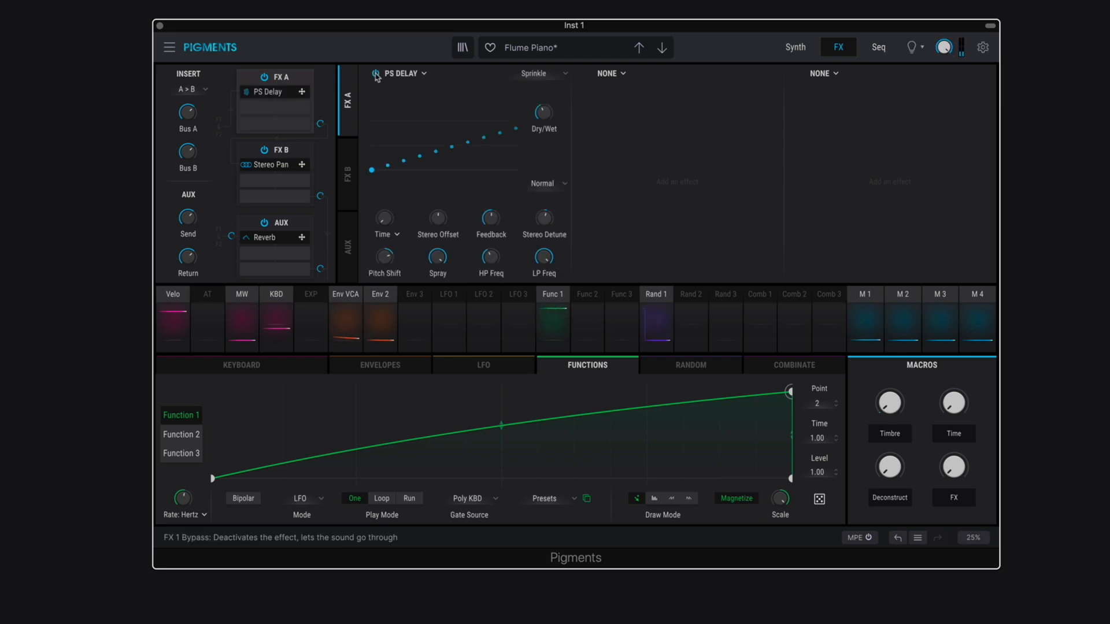